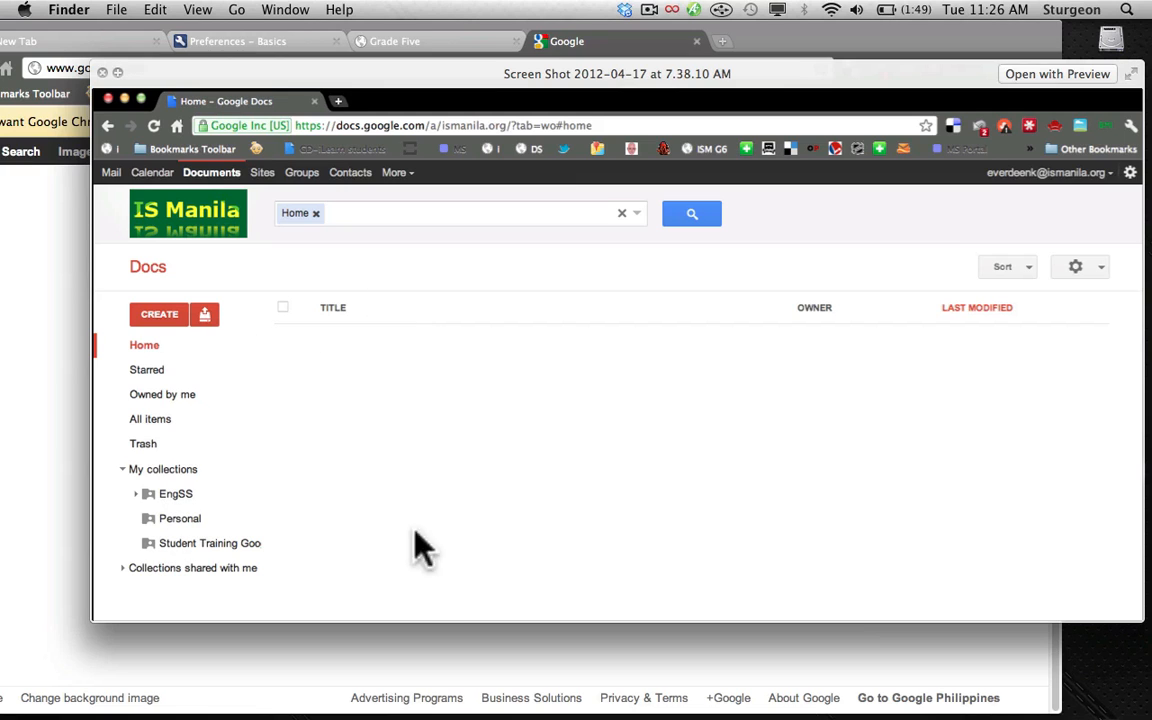
Step: Close the Google Docs screenshot preview and bring the Chrome window showing Google to the front
click(102, 72)
drag(771, 40, 823, 32)
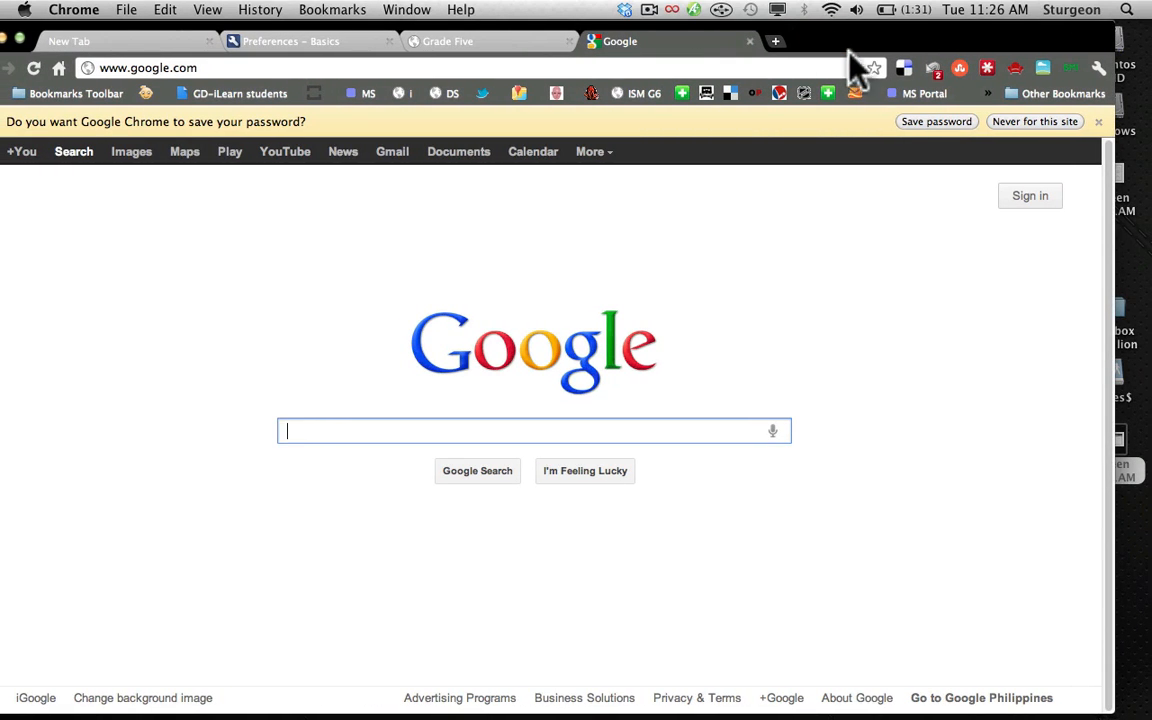
Step: Sign in to Google with the school account's username and password
click(1029, 194)
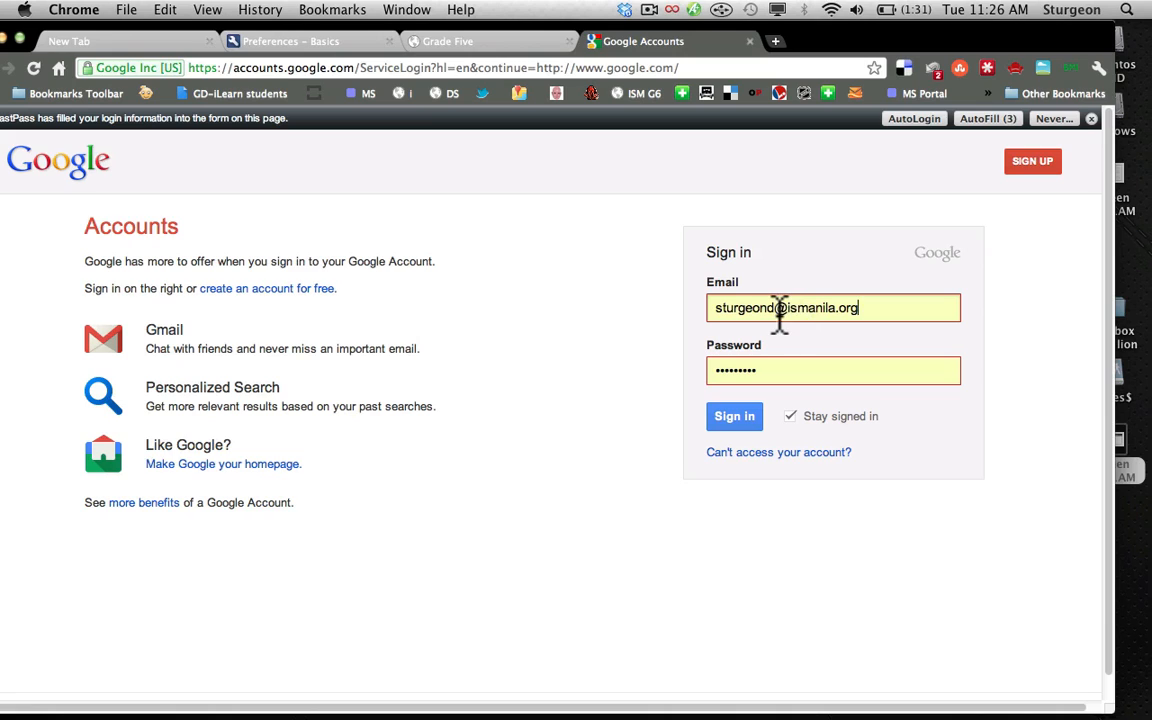
drag(776, 310, 715, 316)
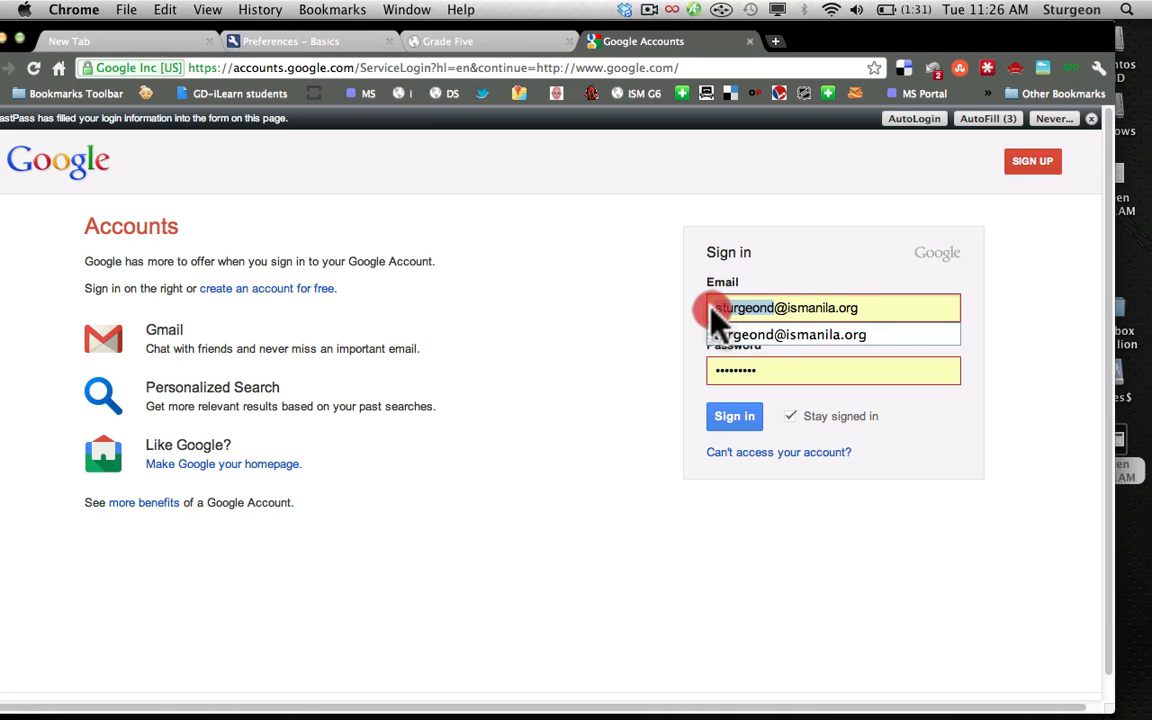
text(ever)
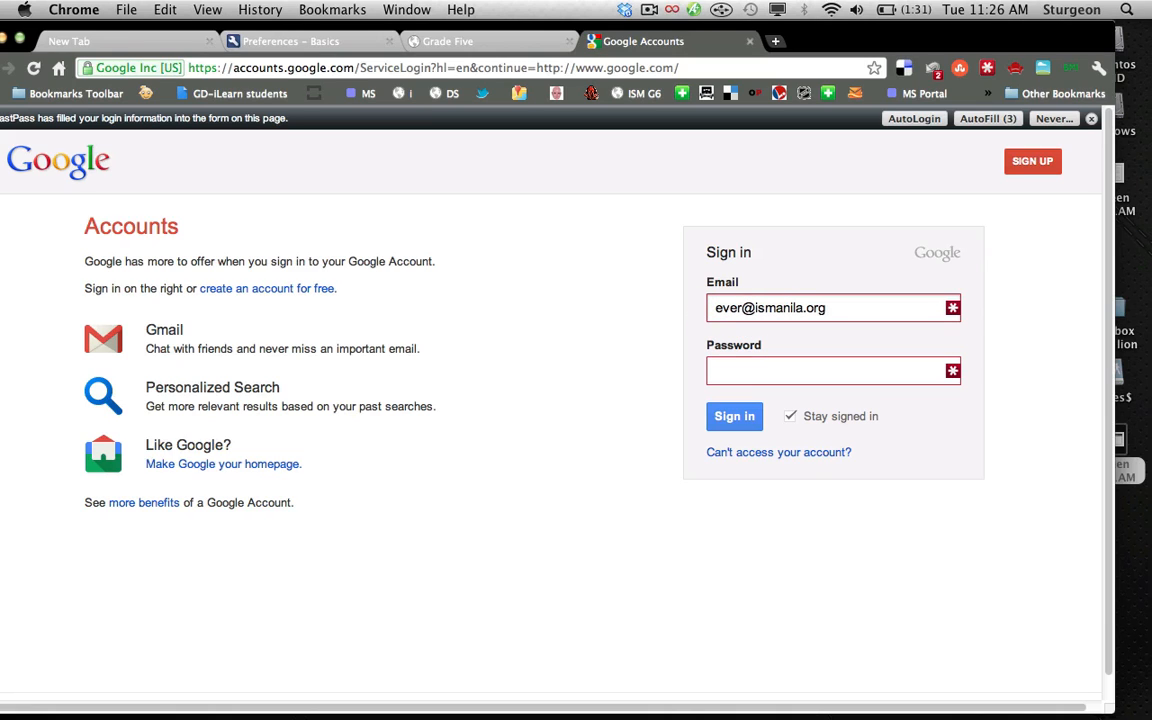
text(deenk)
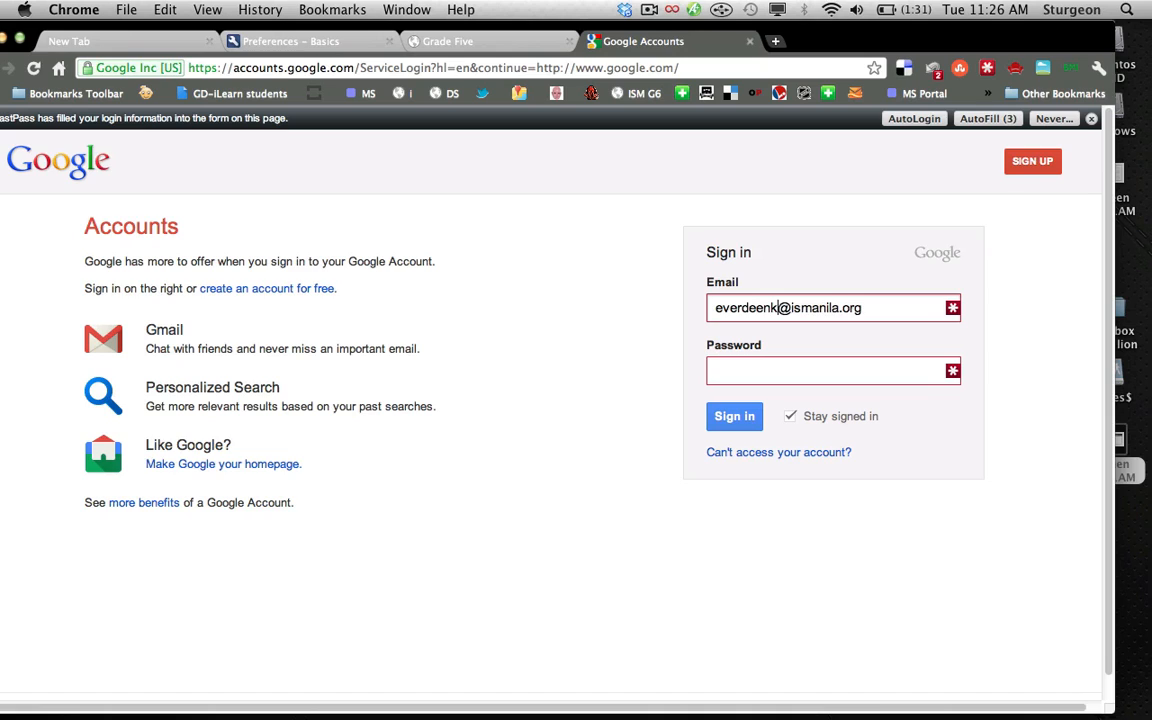
click(745, 372)
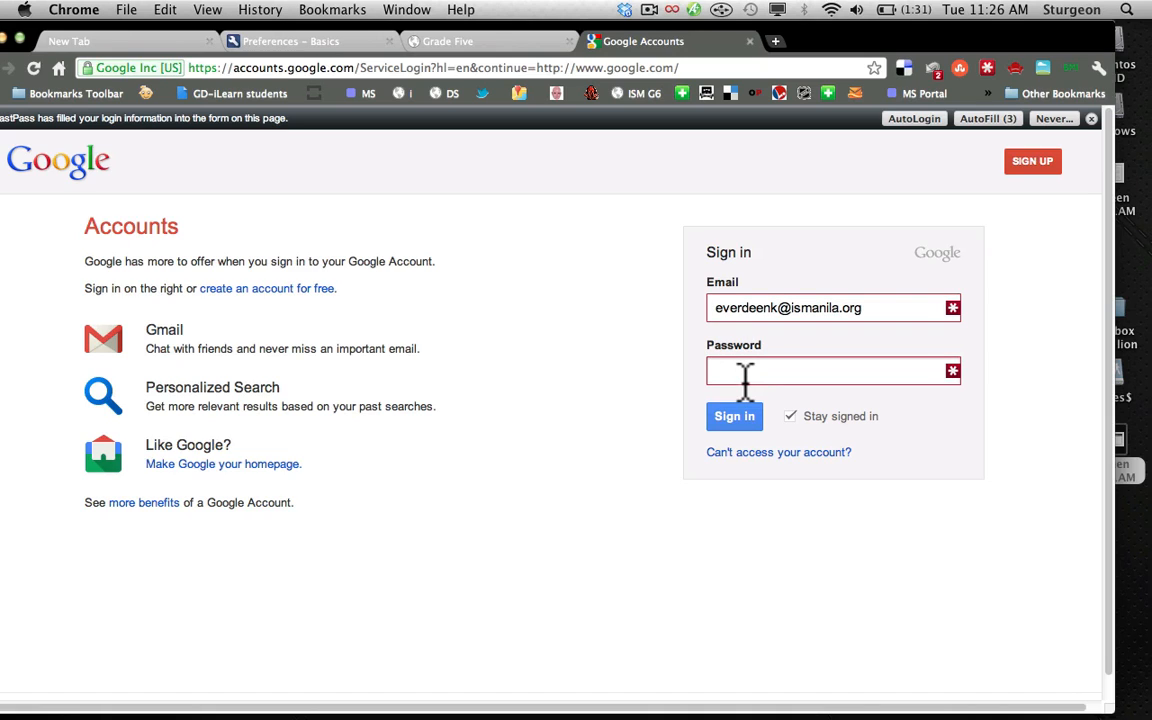
text(•)
click(738, 417)
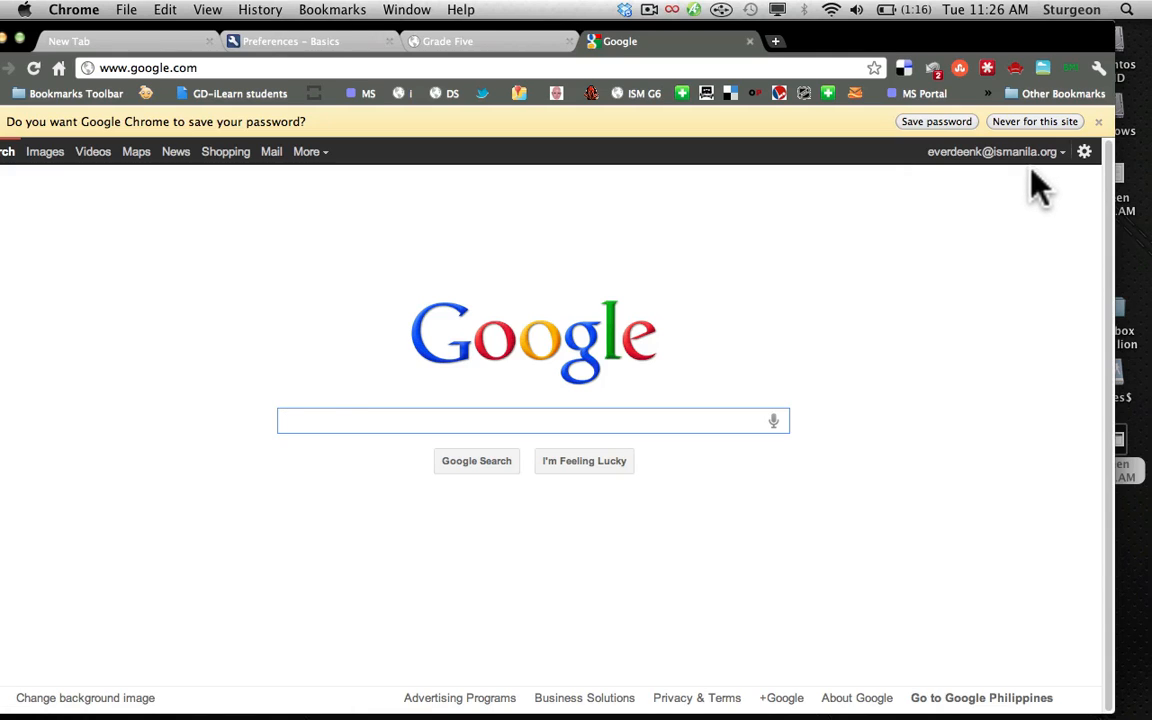
Step: Go to Google Docs via More > Documents and dismiss the CREATE menu unused
click(326, 152)
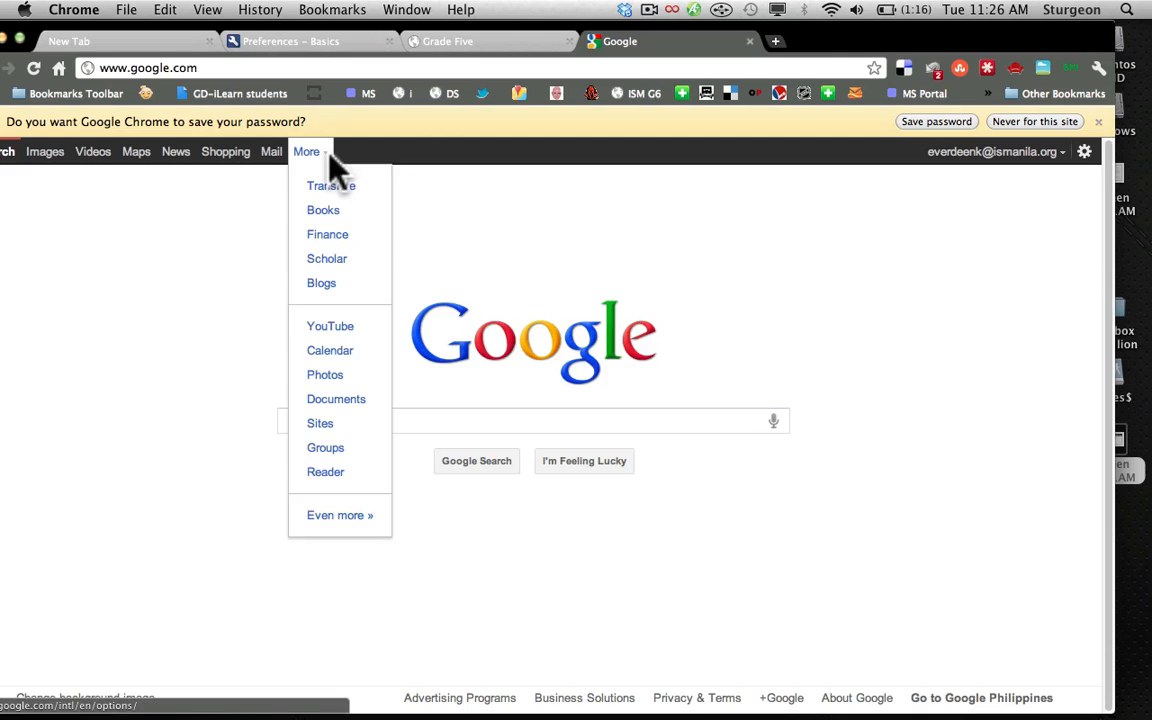
click(350, 404)
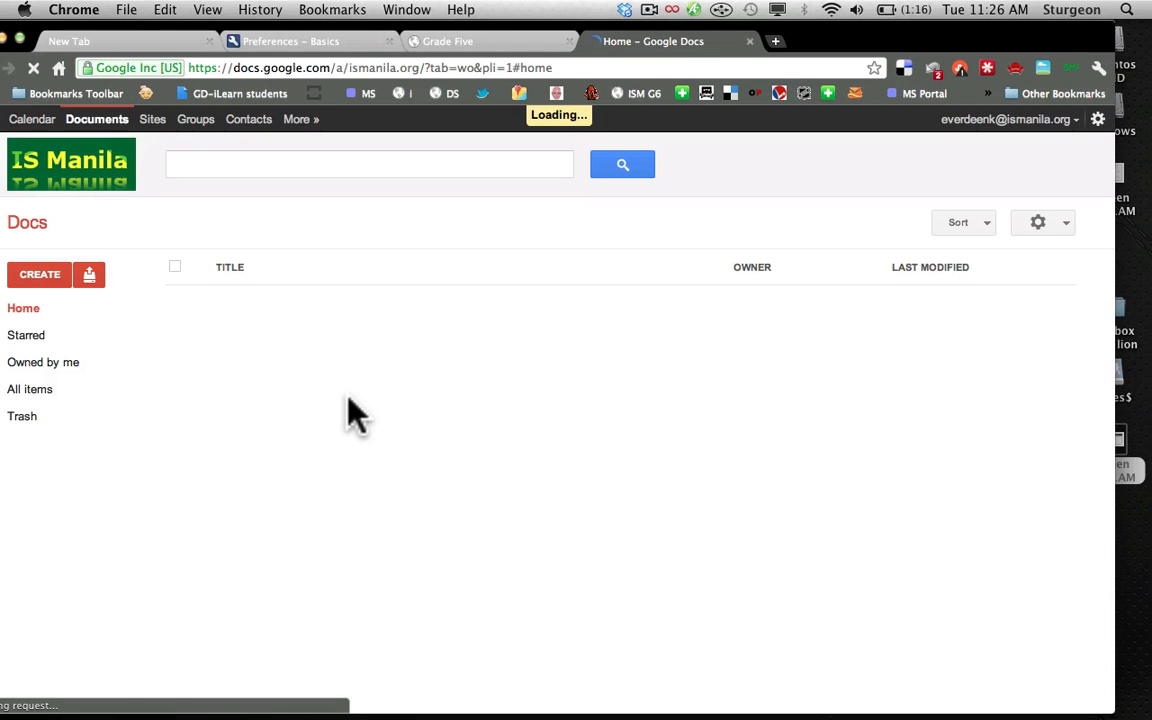
click(44, 277)
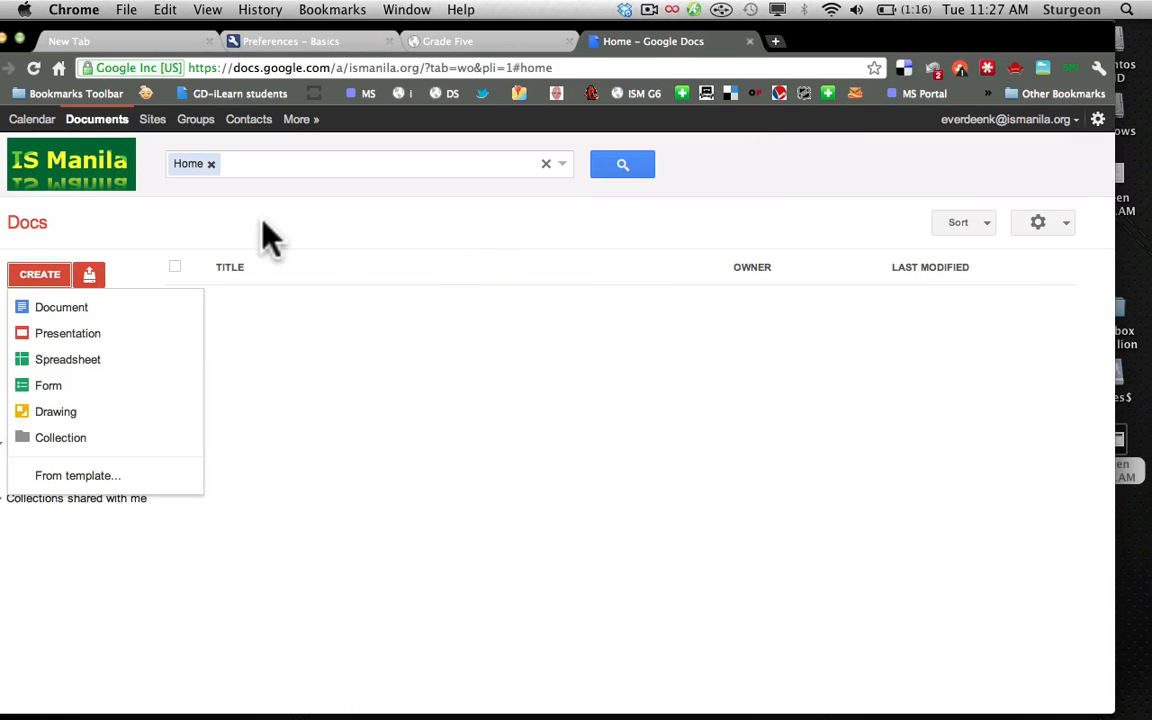
click(167, 210)
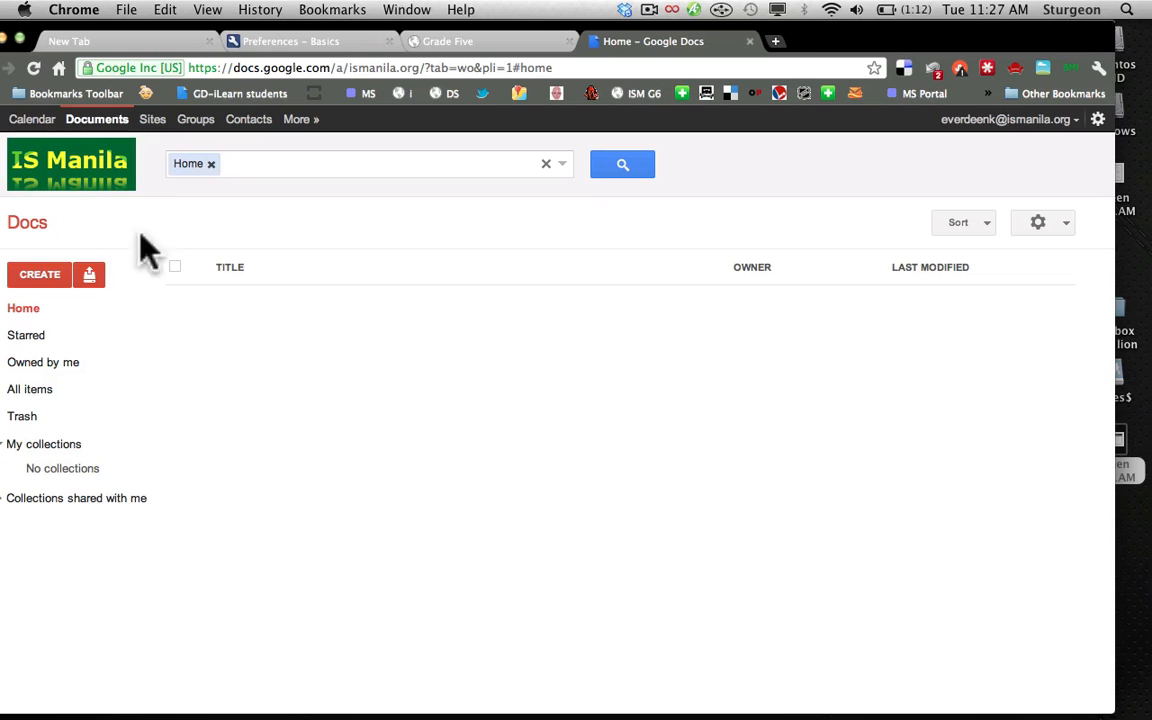
Step: Create a new collection named Personal
click(38, 279)
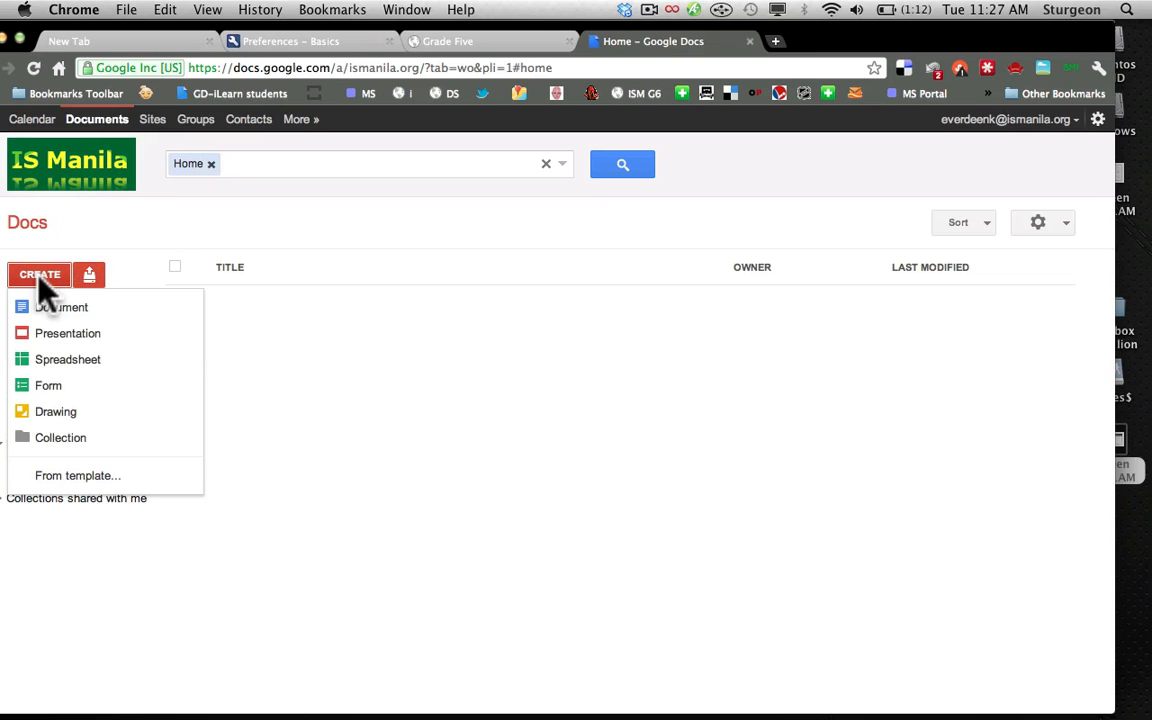
click(70, 437)
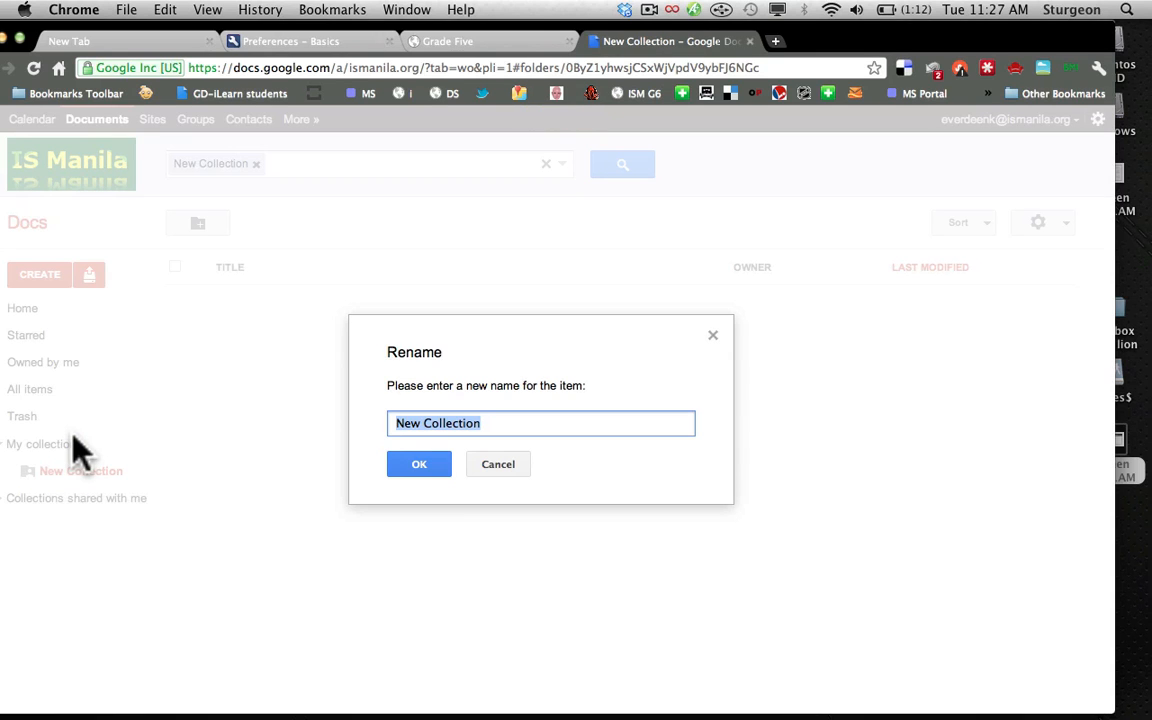
text(Personal)
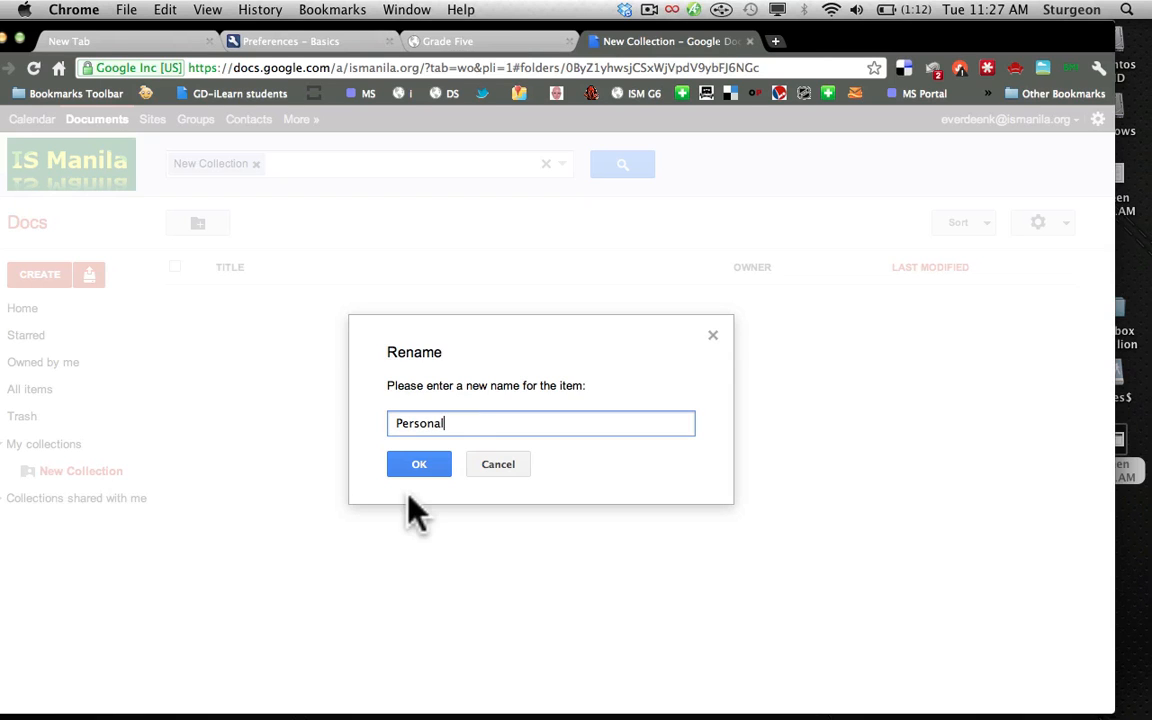
click(434, 466)
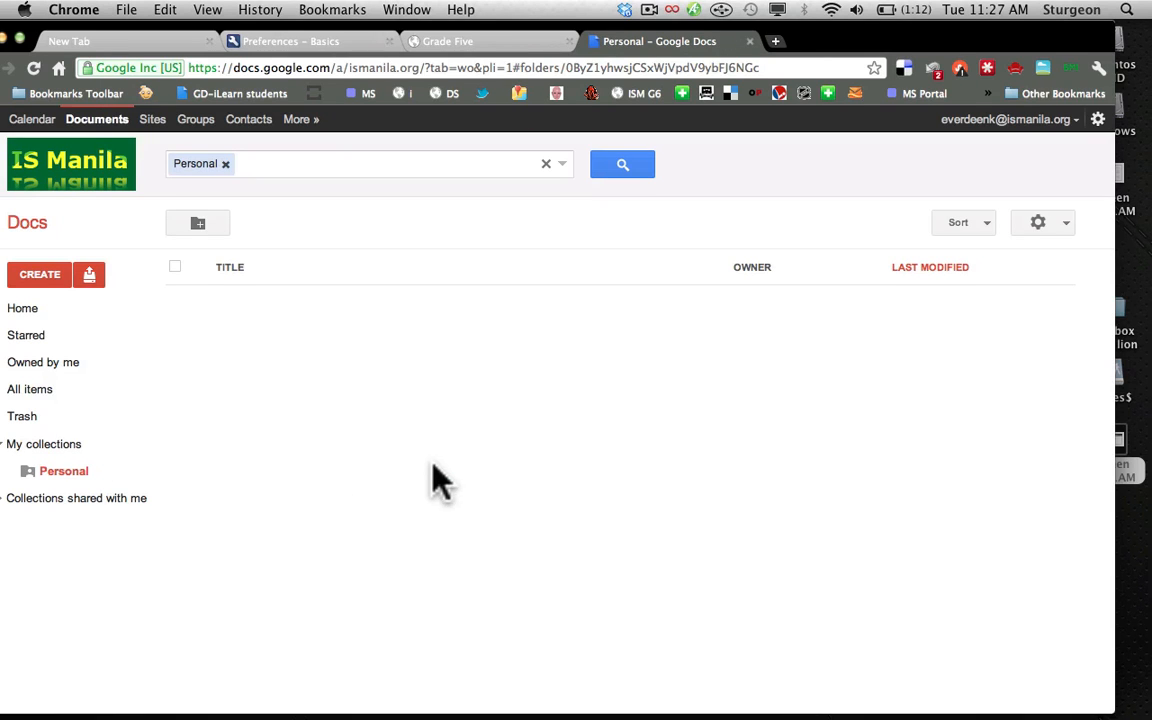
Step: Create a second collection named ENGSS
click(40, 278)
click(87, 435)
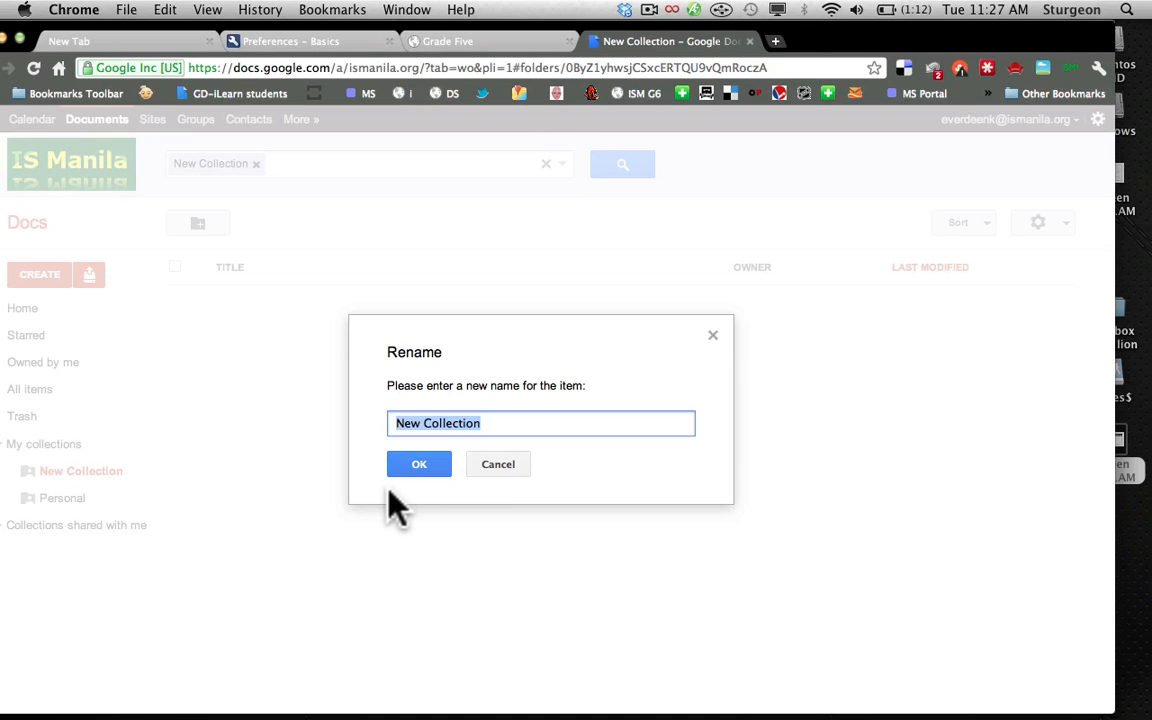
text(ENG)
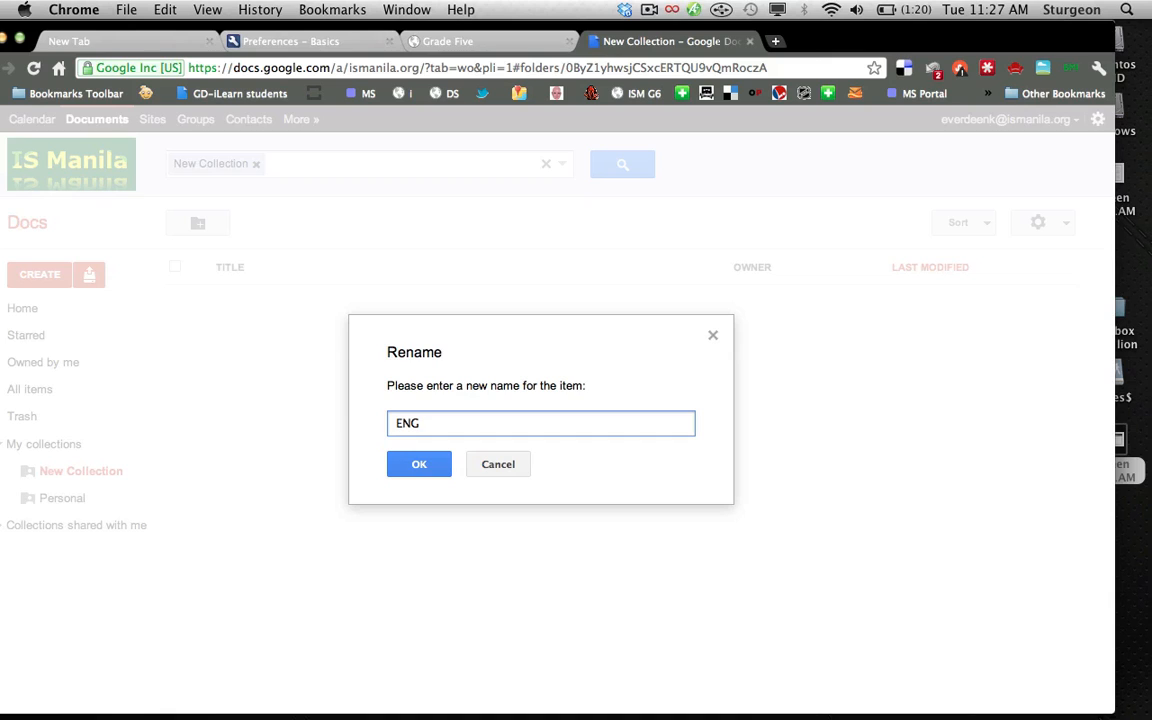
text(SS)
click(415, 464)
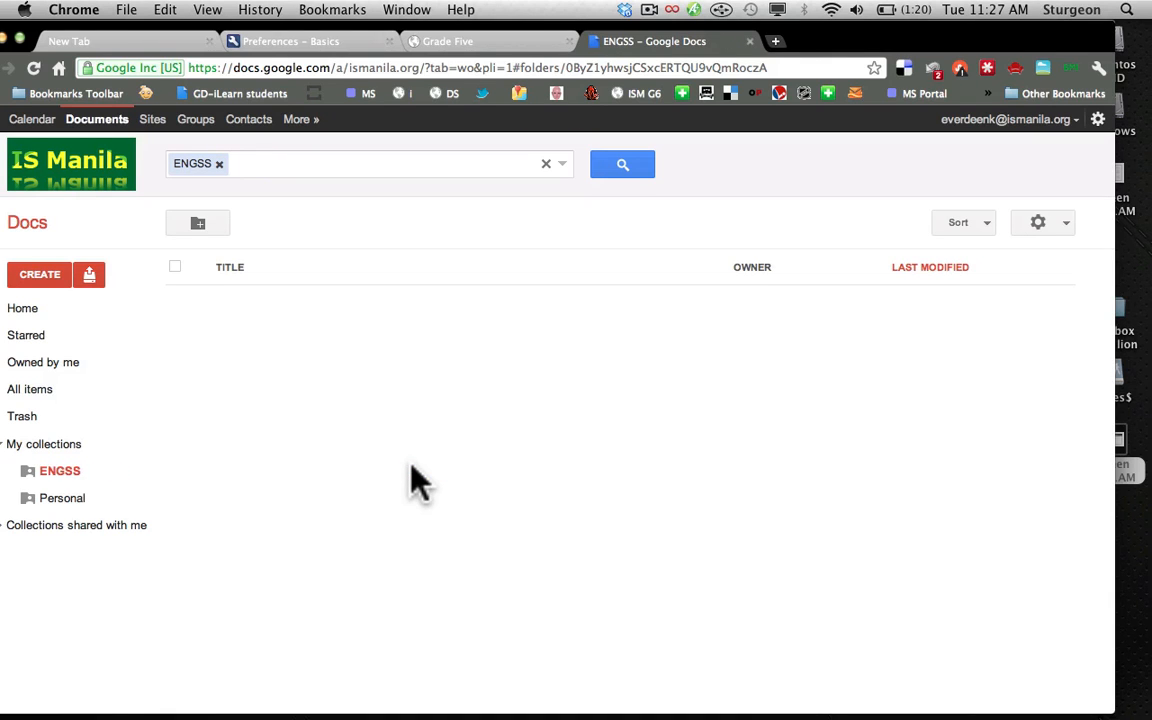
drag(810, 36, 858, 38)
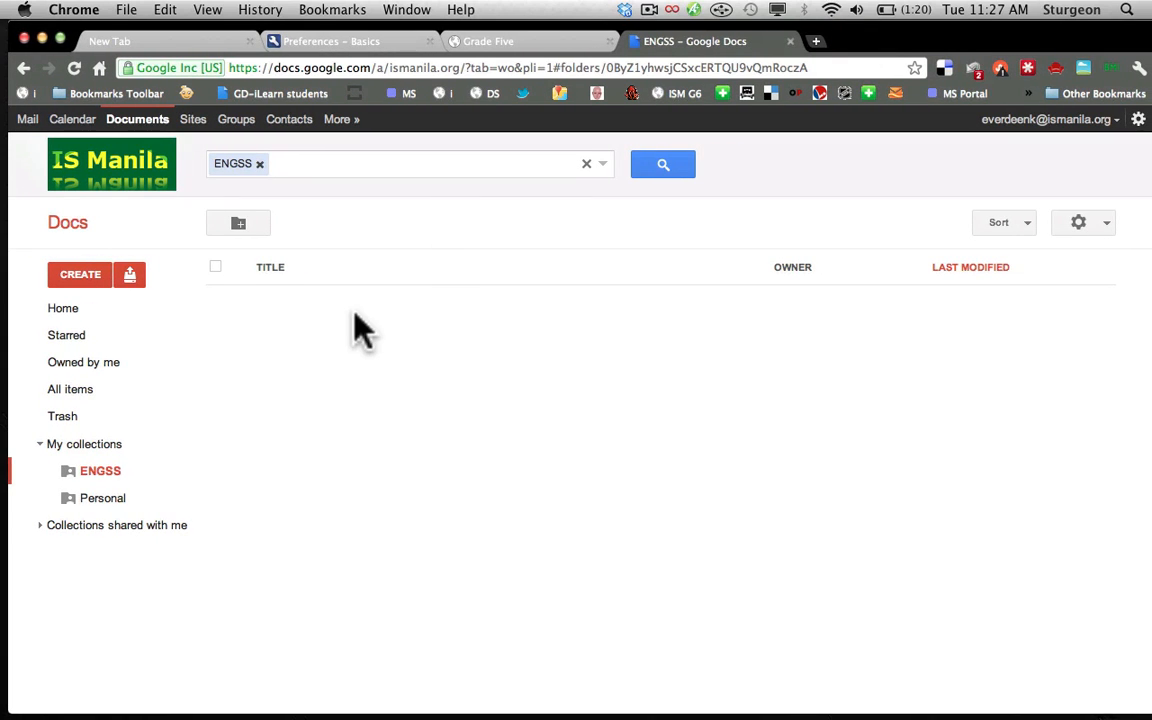
Step: Create a collection named engss followed by the account's username
click(72, 276)
click(116, 439)
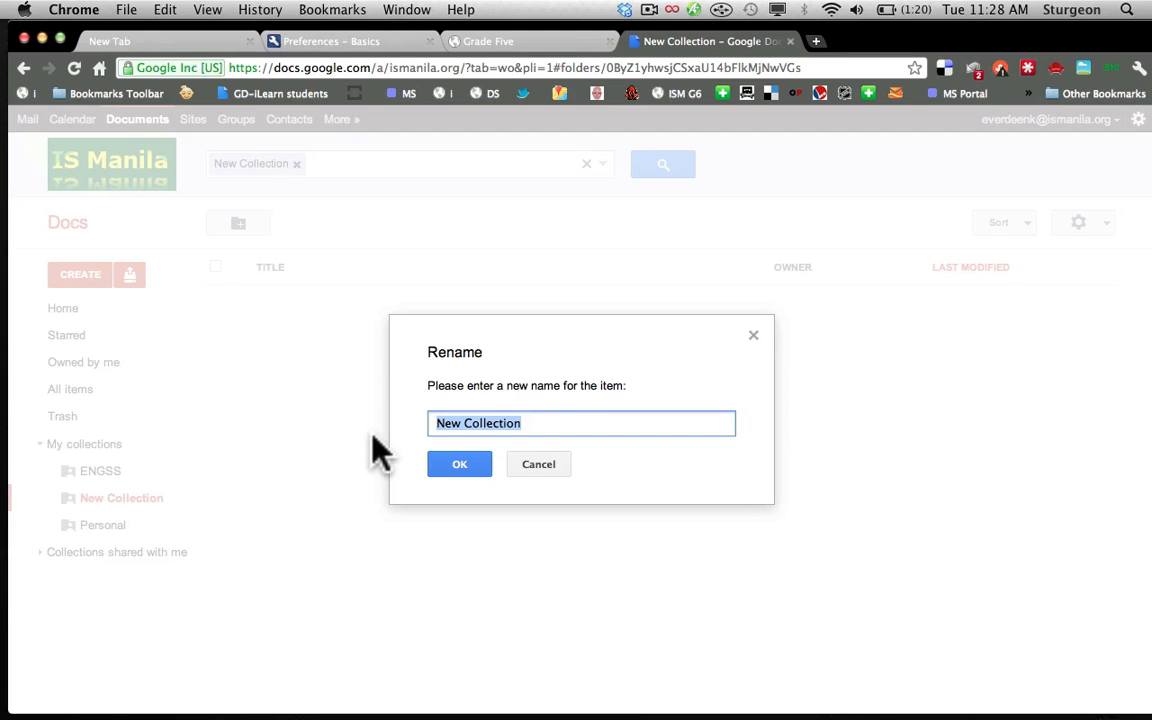
text(eng)
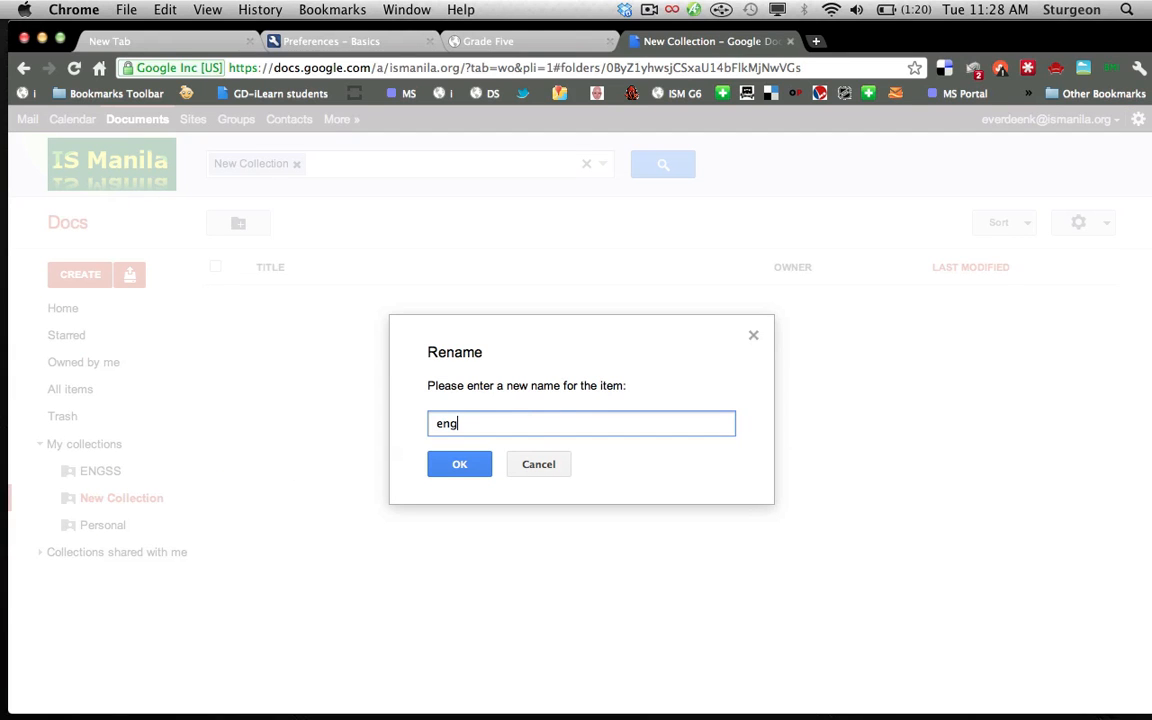
text(ss everdeenk)
click(452, 464)
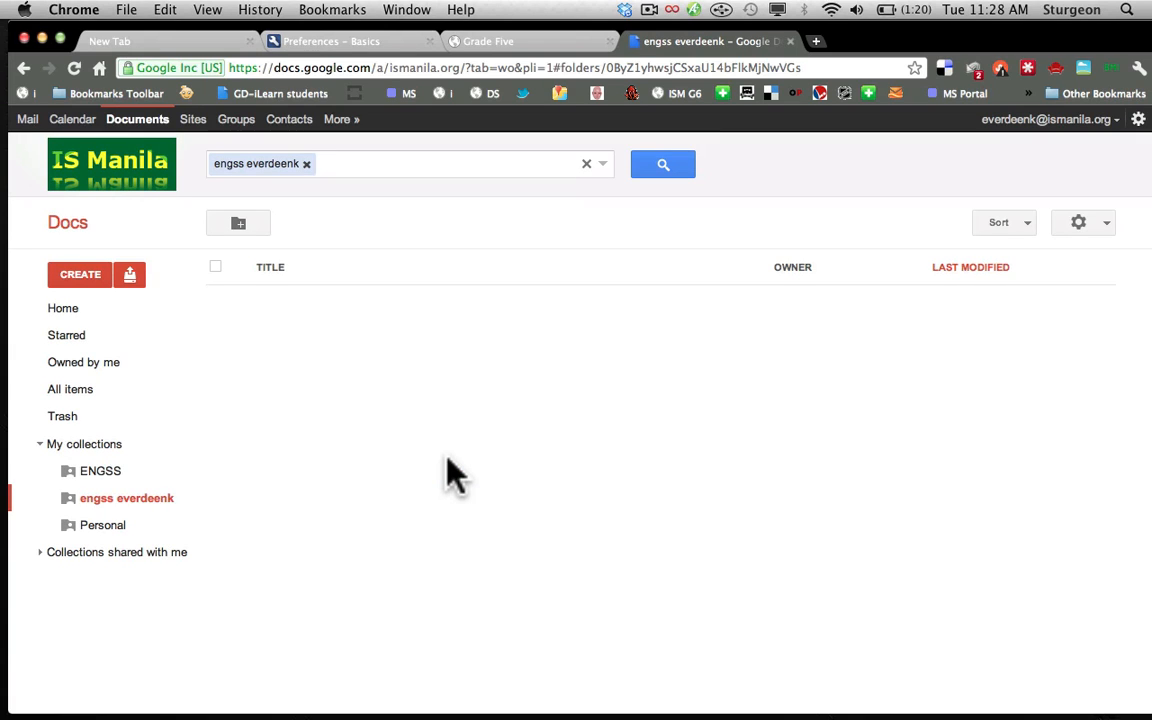
Step: Share the engss collection with a classmate as editor, with email notification turned off
click(182, 499)
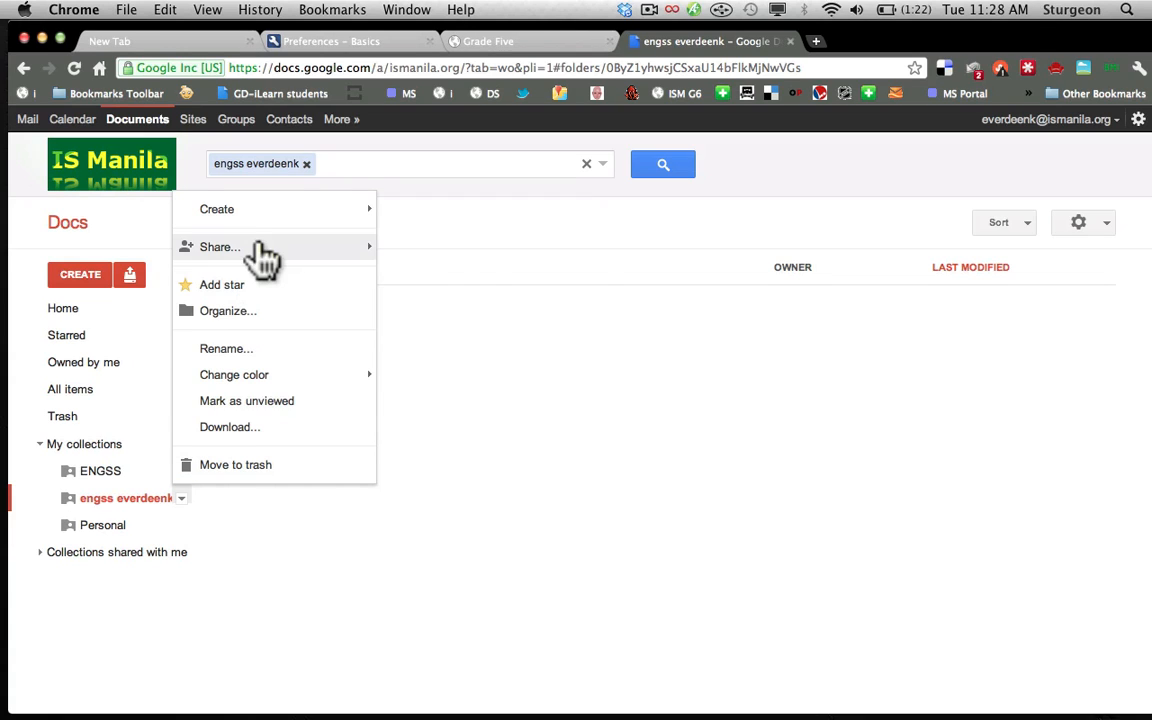
mouse_move(258, 247)
click(410, 256)
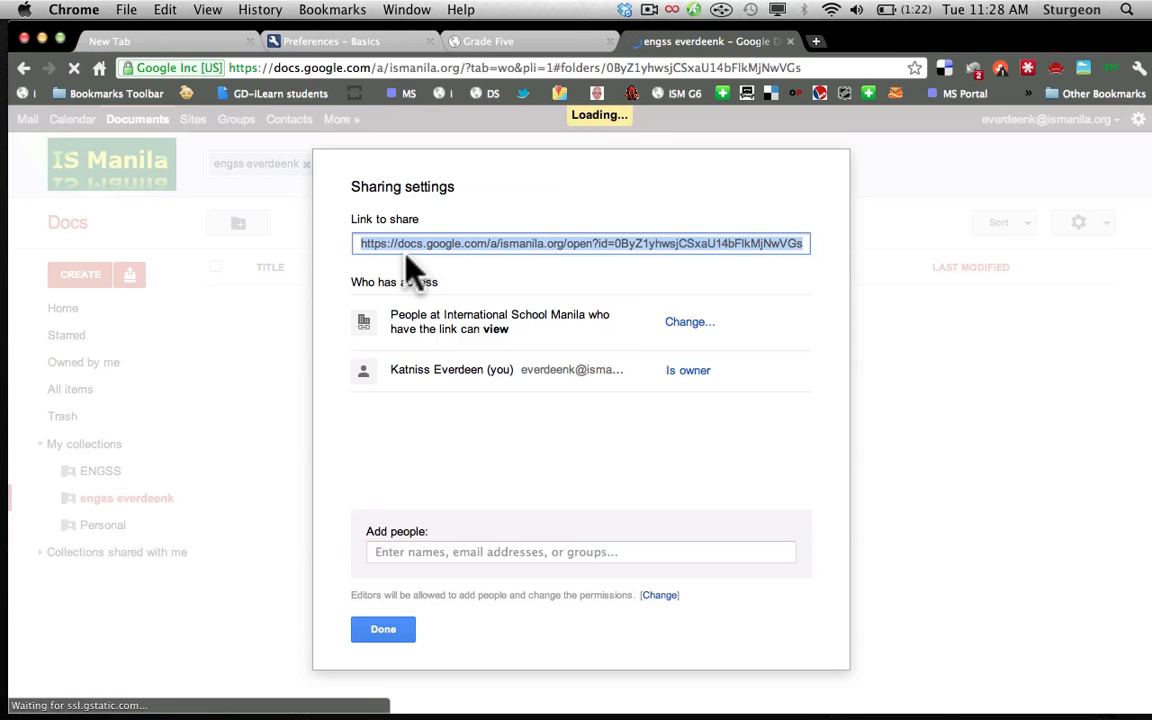
click(425, 552)
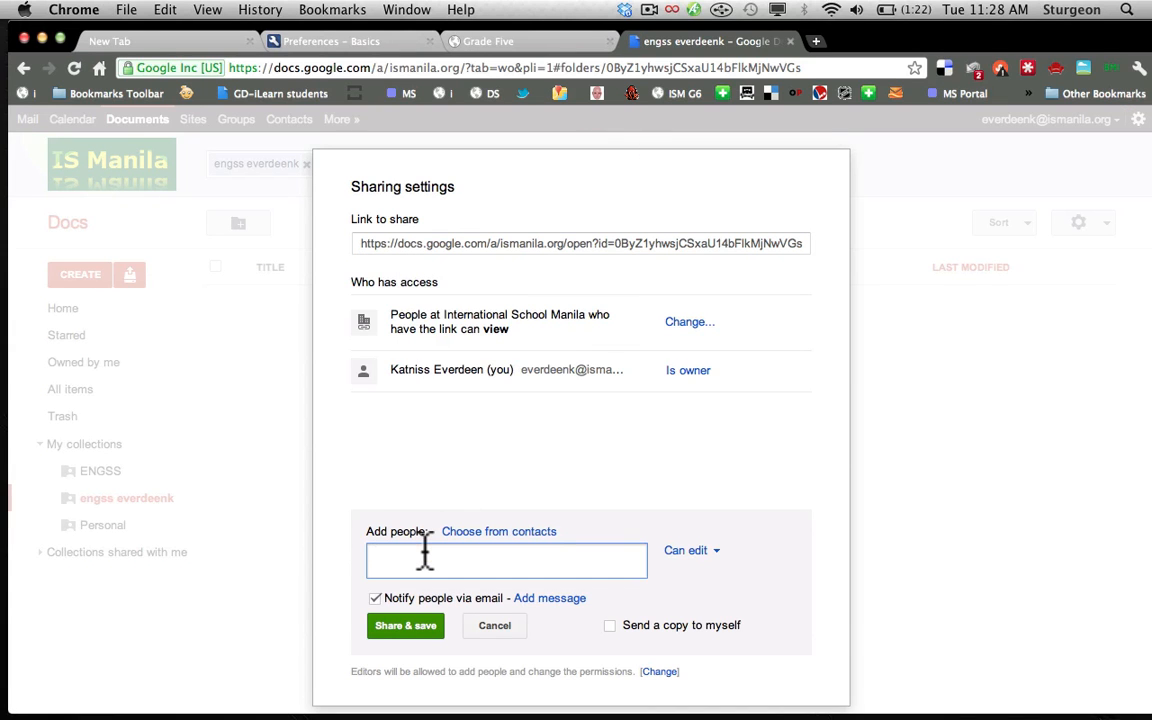
text(eric)
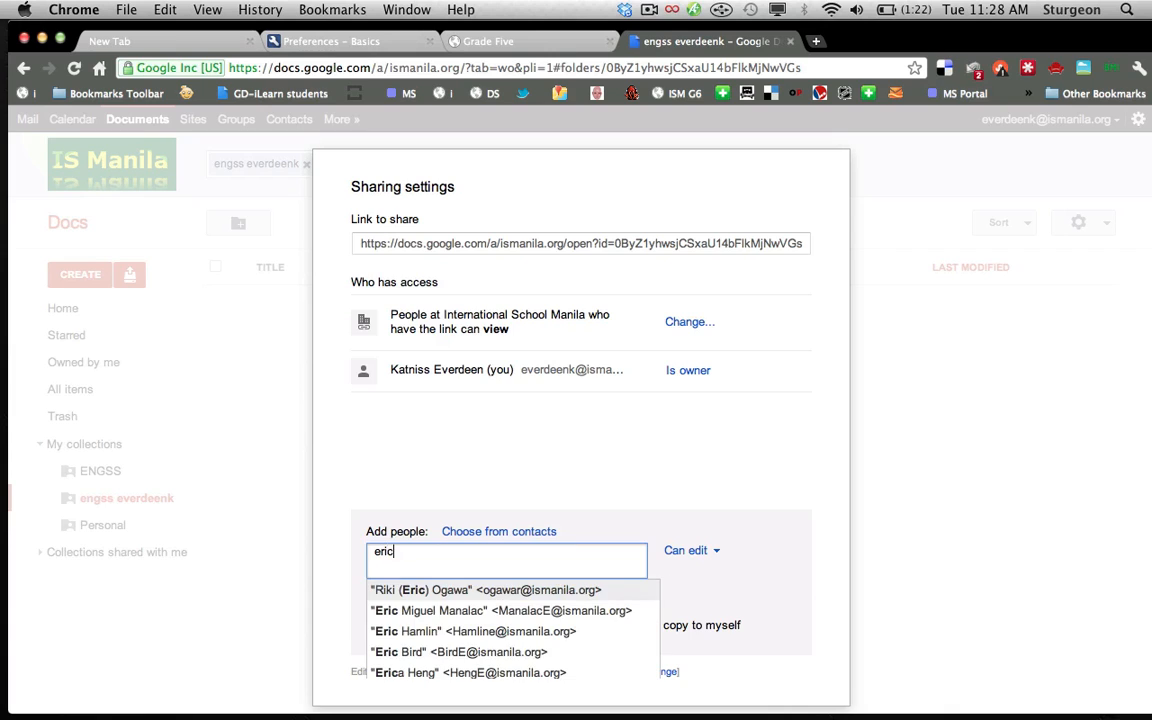
click(486, 651)
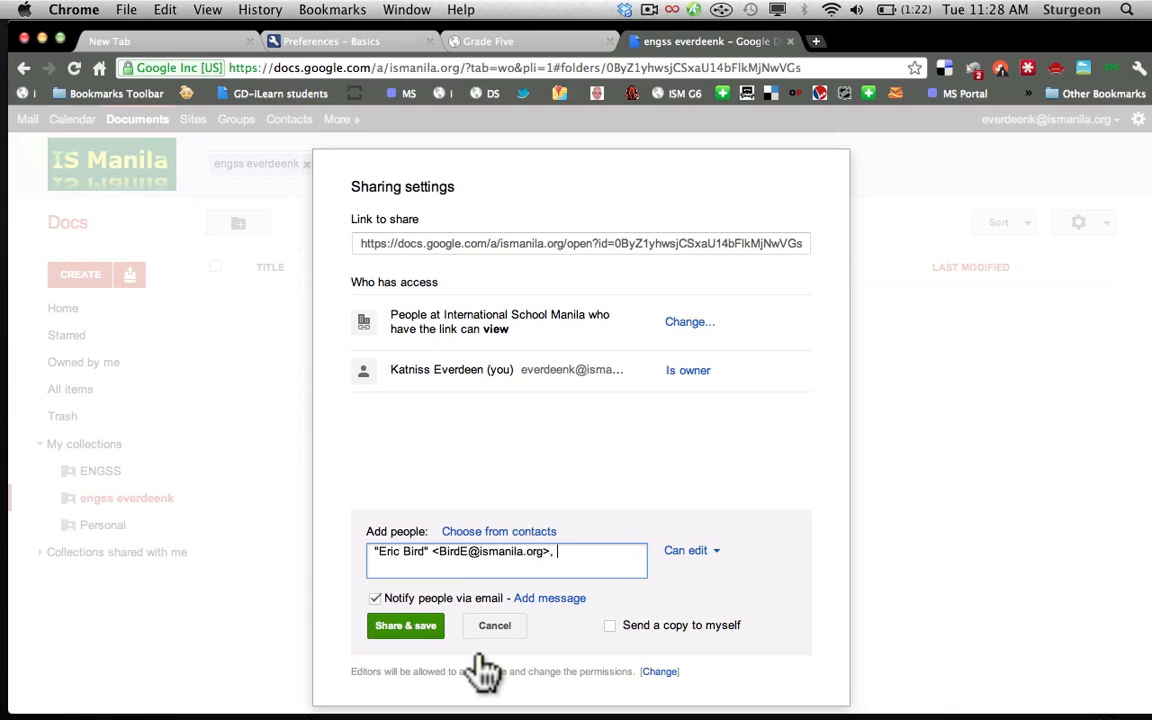
click(376, 599)
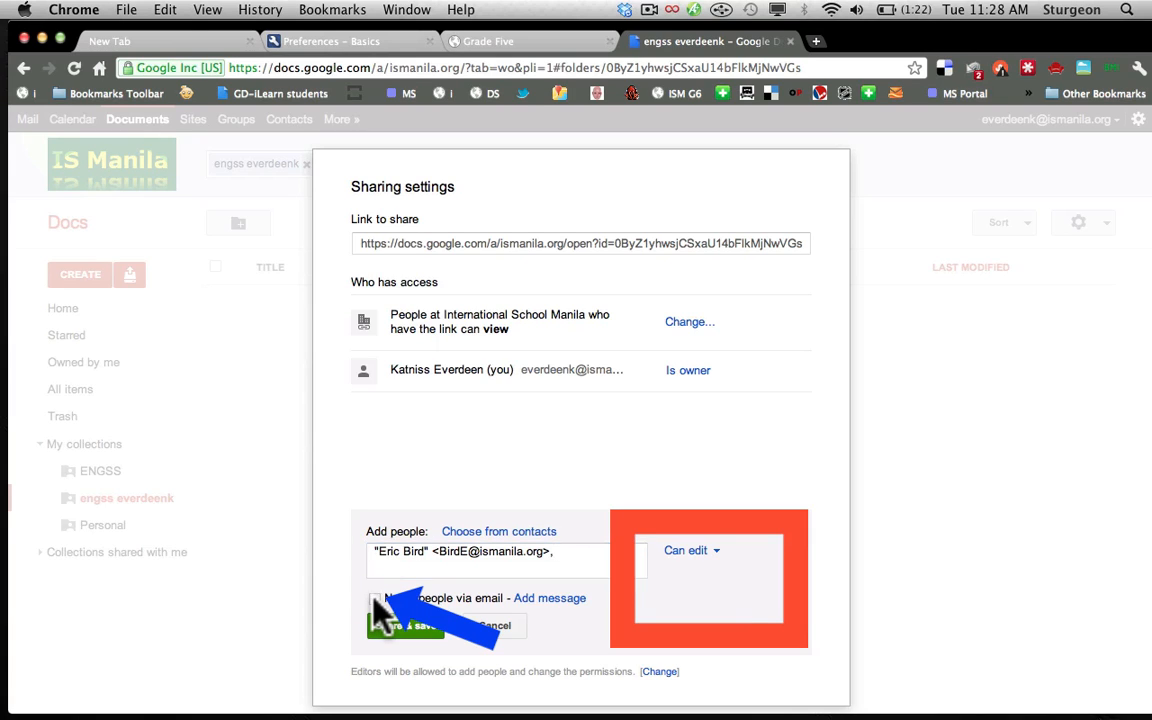
click(690, 551)
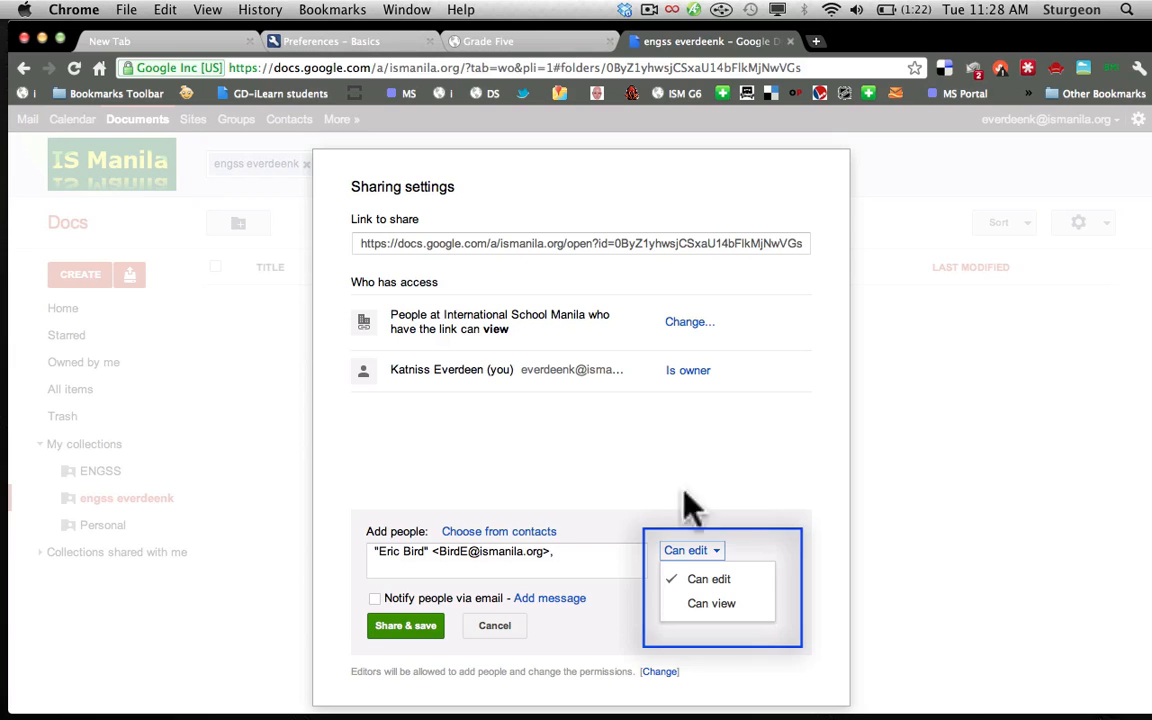
click(405, 626)
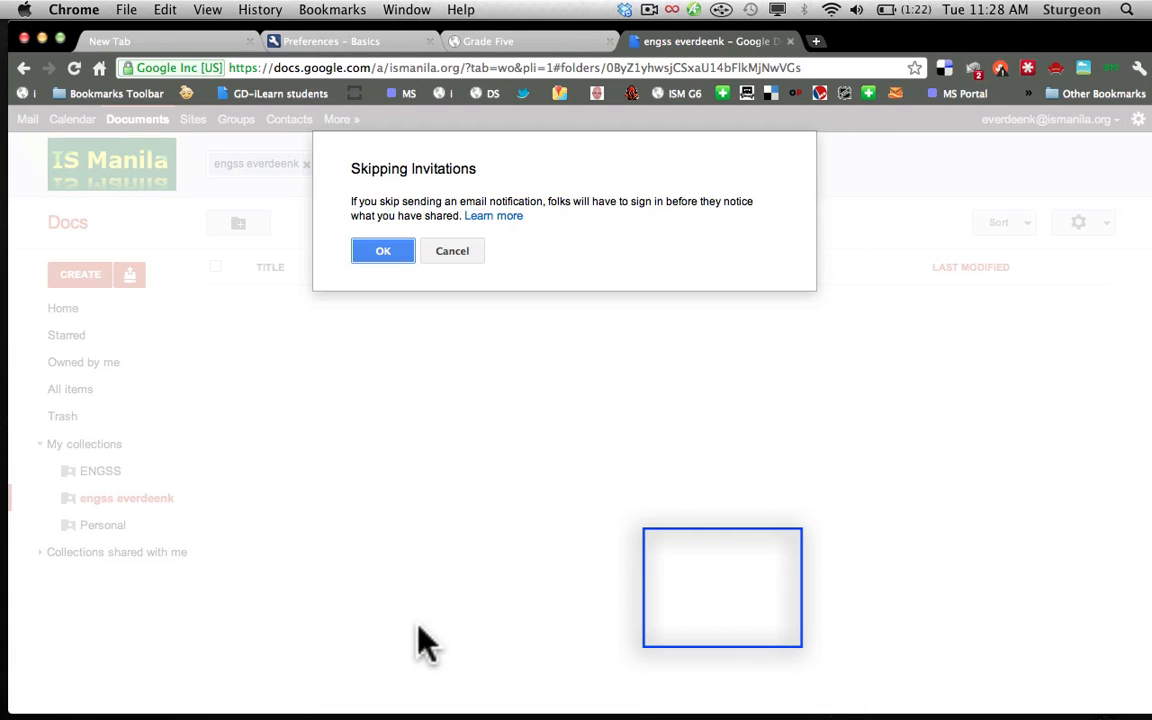
click(390, 252)
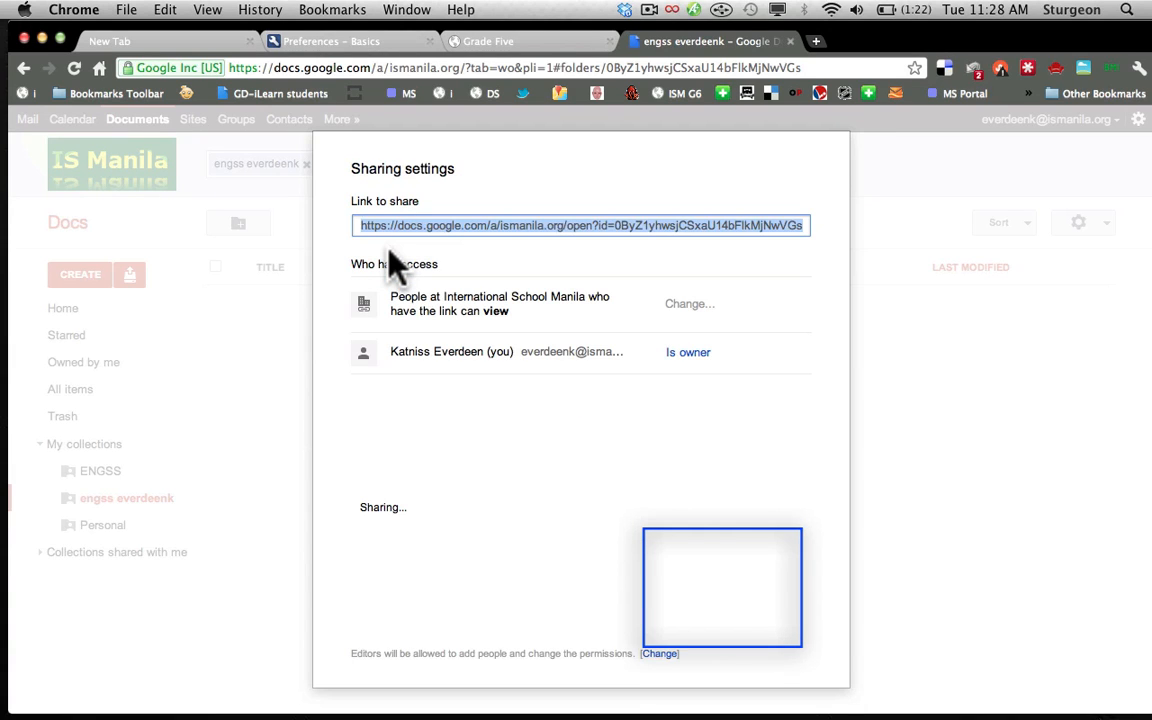
click(390, 615)
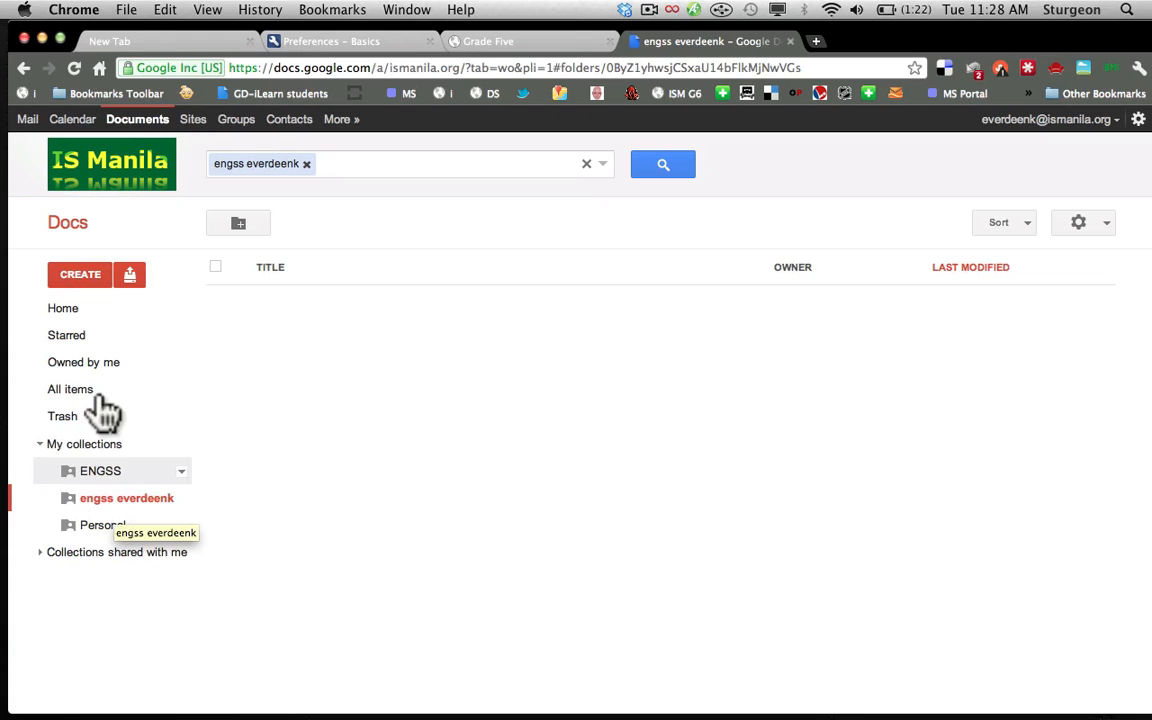
Step: Create a blank document titled test, type hello in it, and return to the Docs list
click(82, 277)
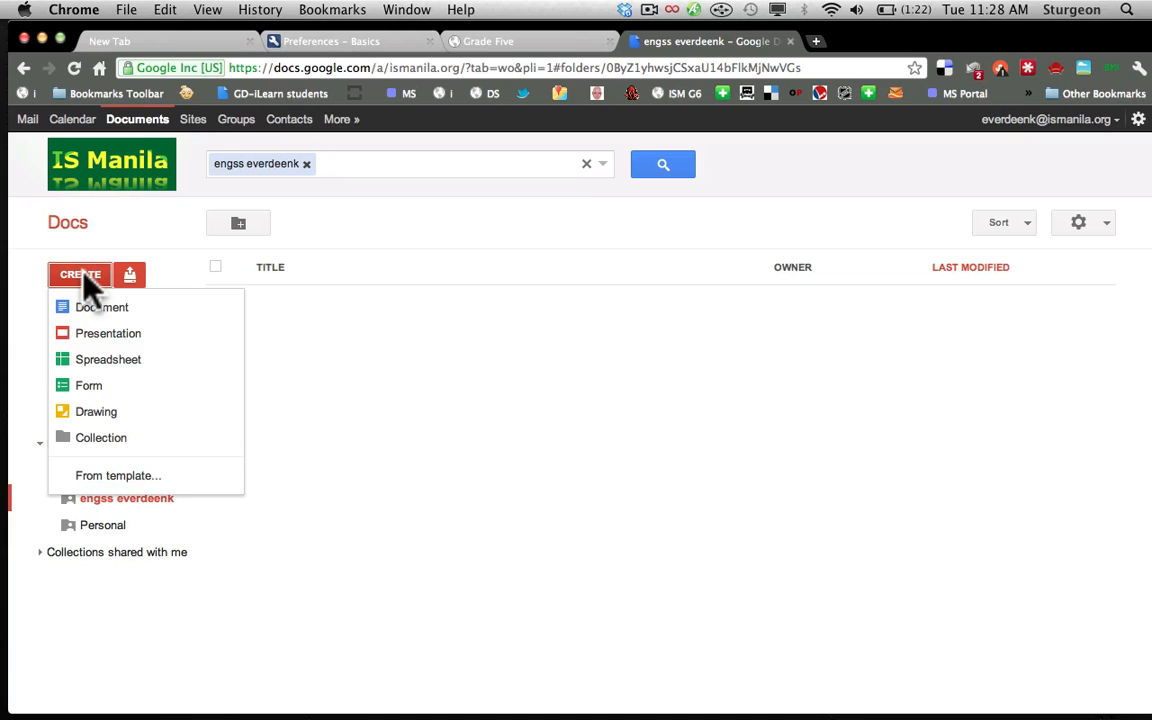
click(90, 310)
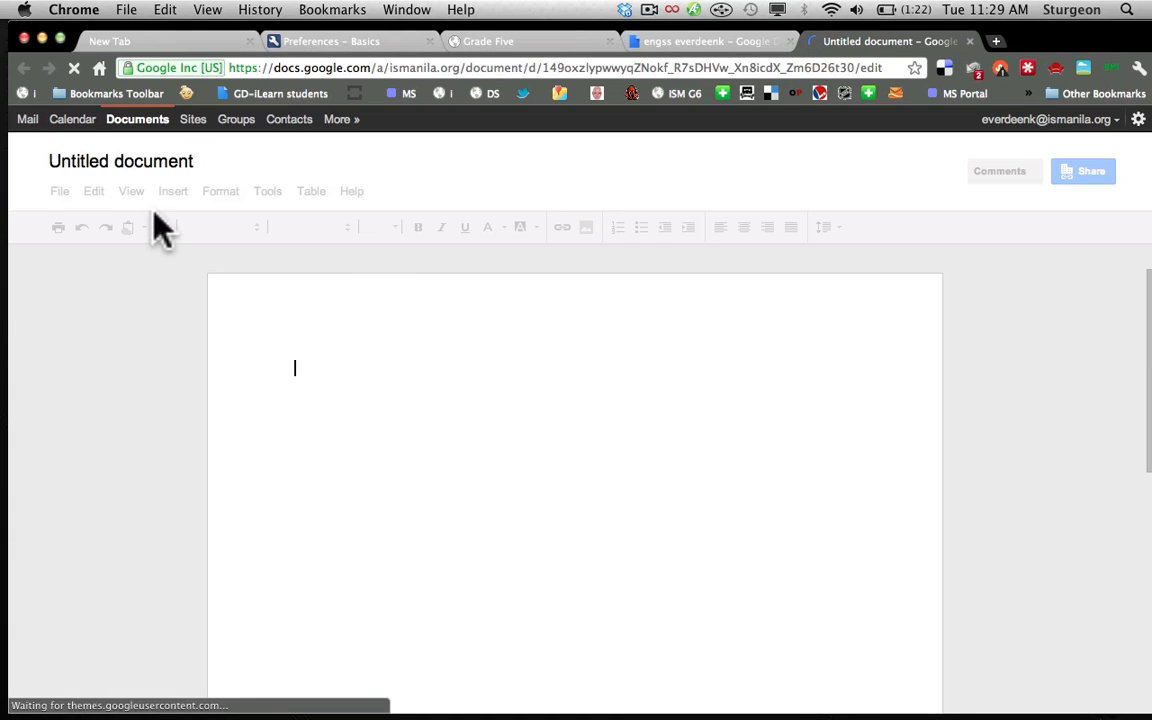
double_click(145, 166)
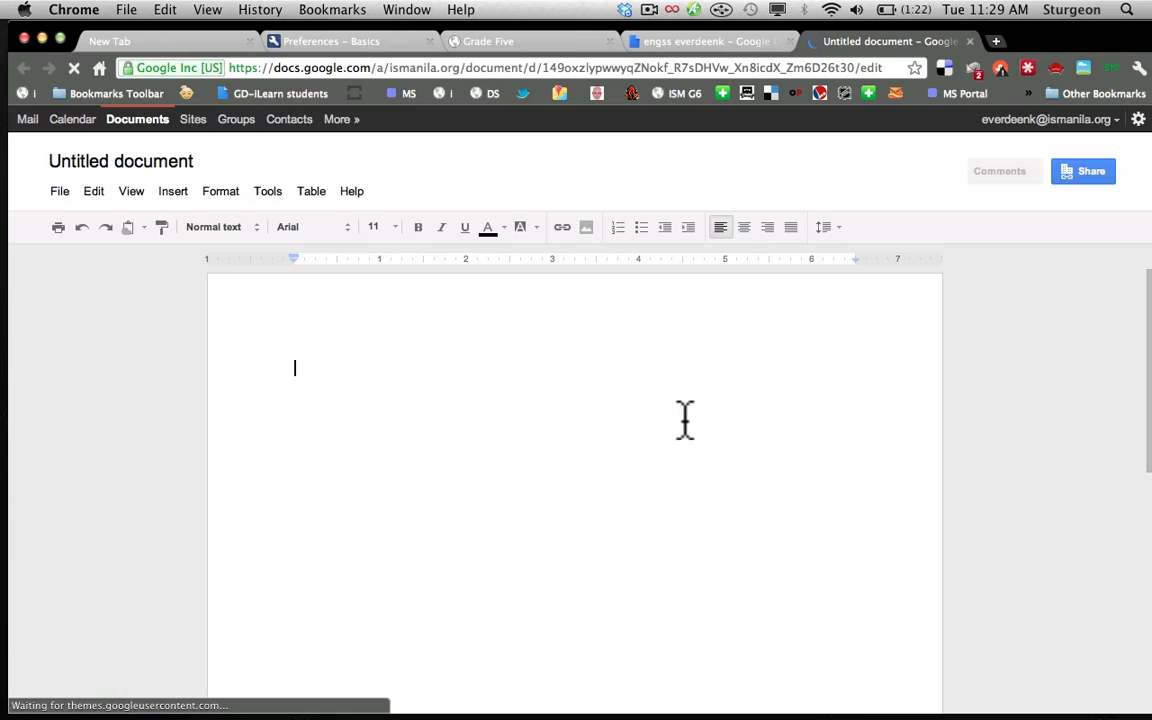
click(174, 166)
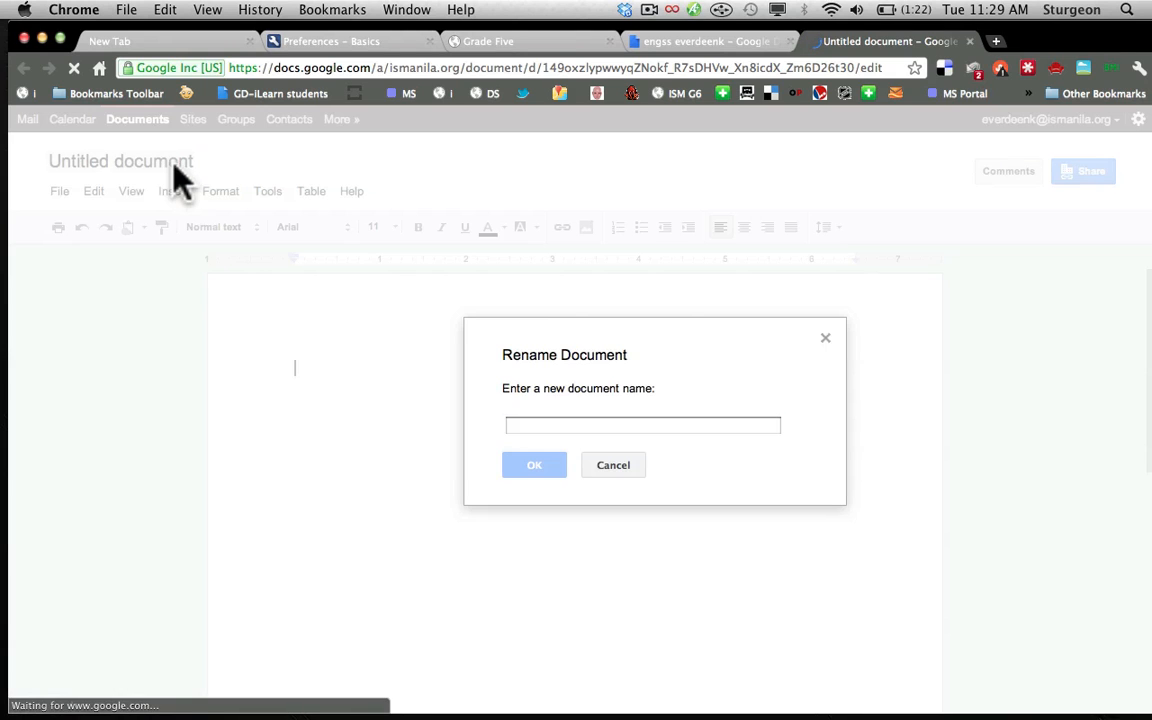
click(551, 425)
text(t)
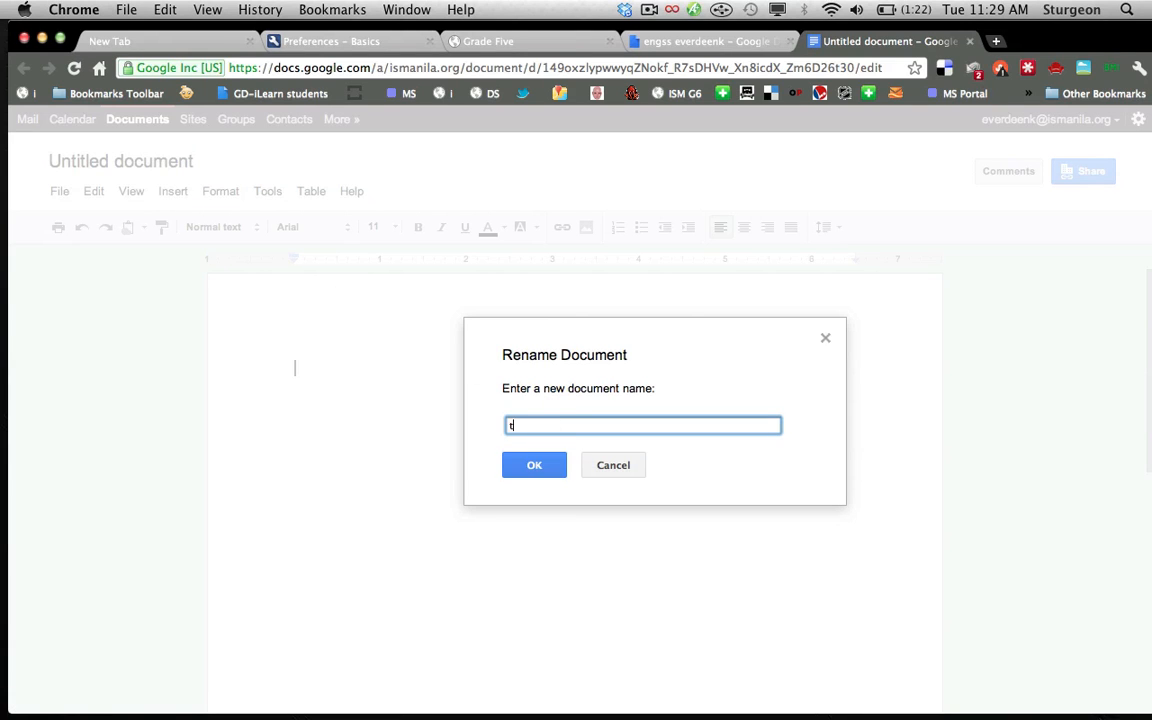
text(est)
click(558, 470)
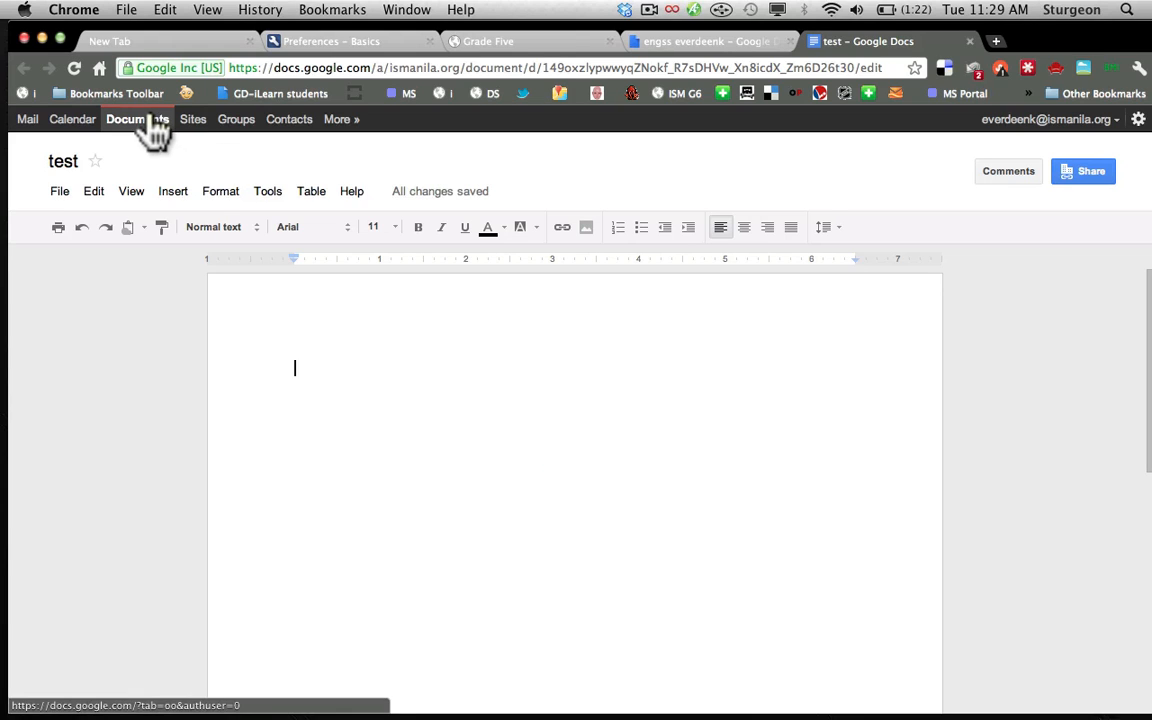
text(hel)
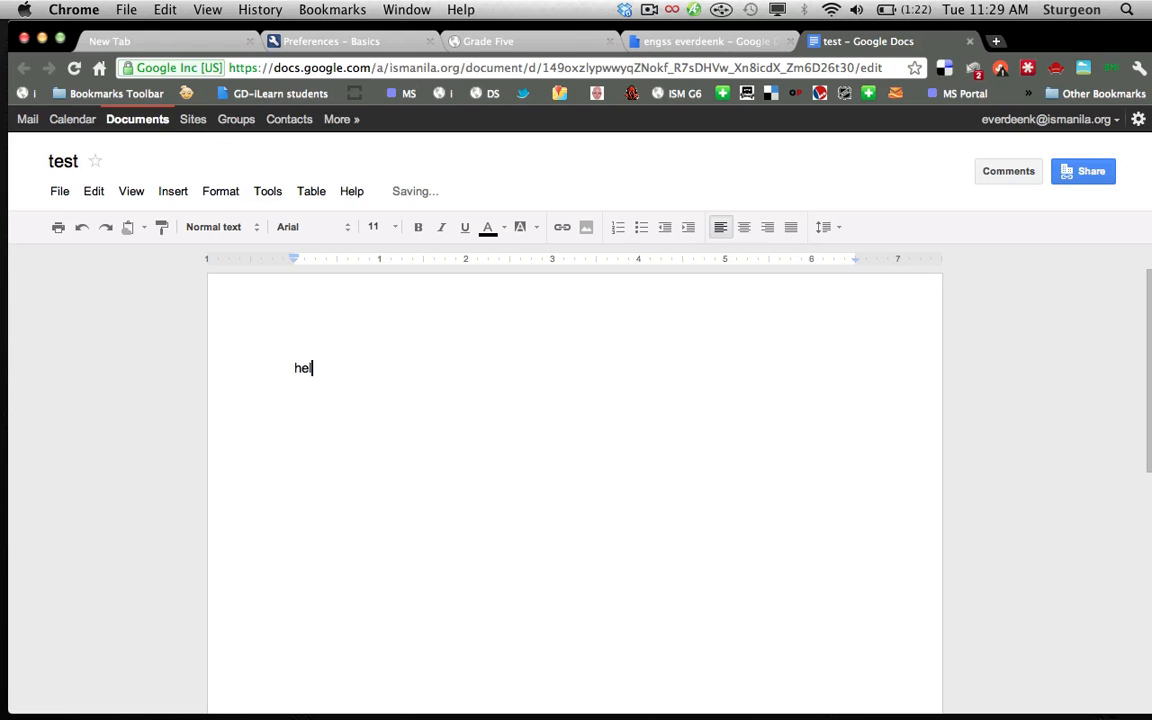
text(lo)
click(150, 123)
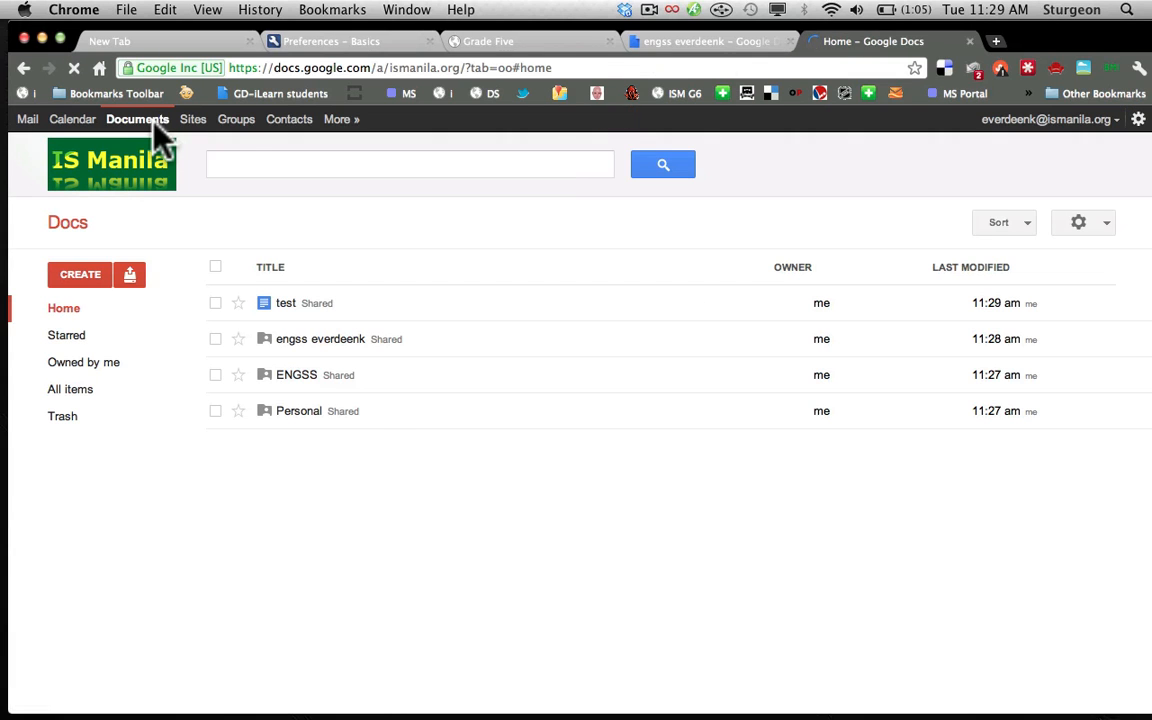
Step: Drag the test document into the engss collection and open that collection
click(266, 304)
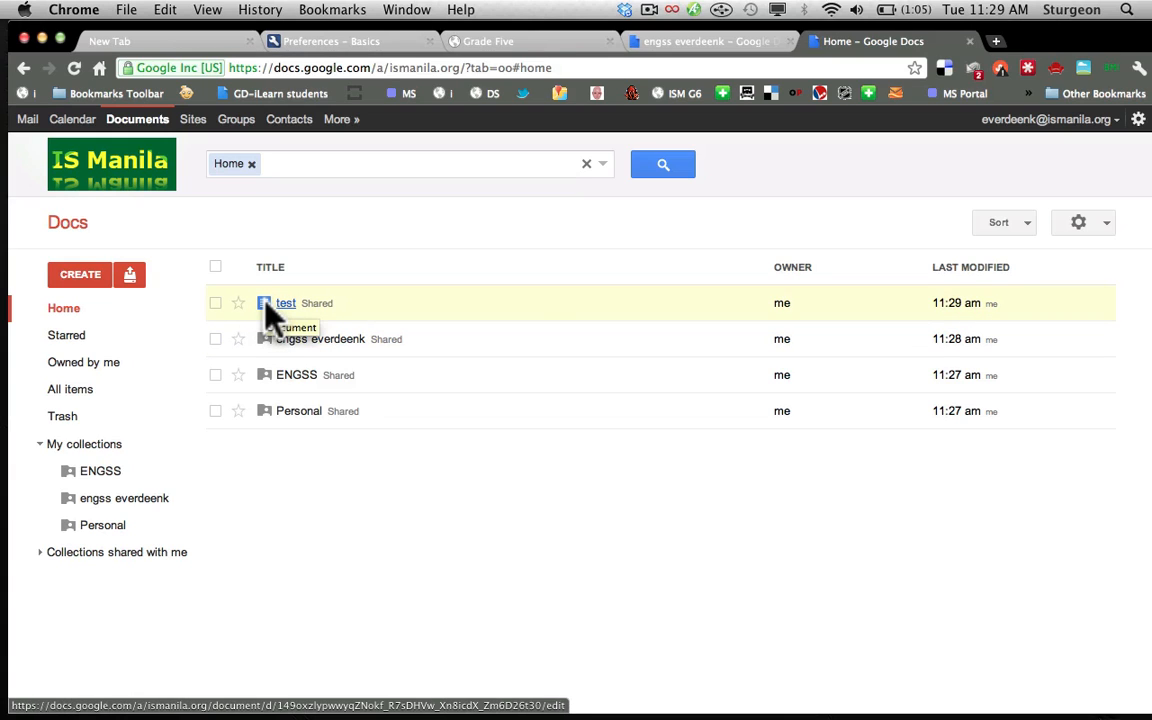
drag(266, 306, 137, 503)
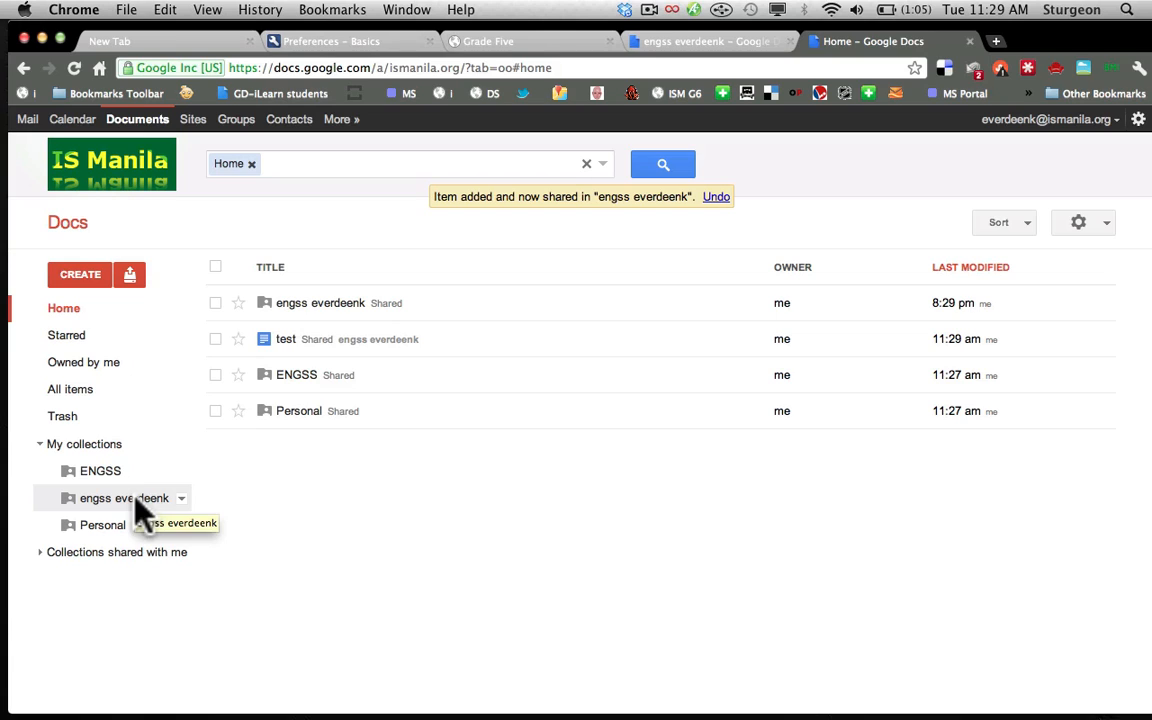
click(72, 503)
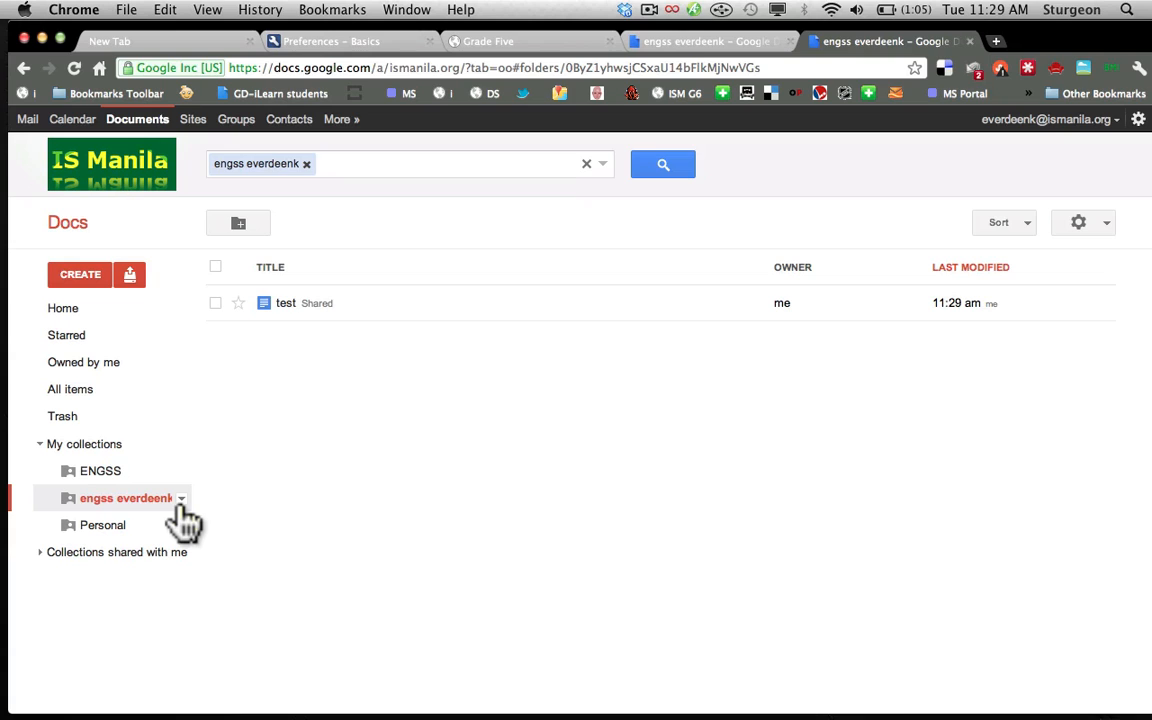
click(650, 10)
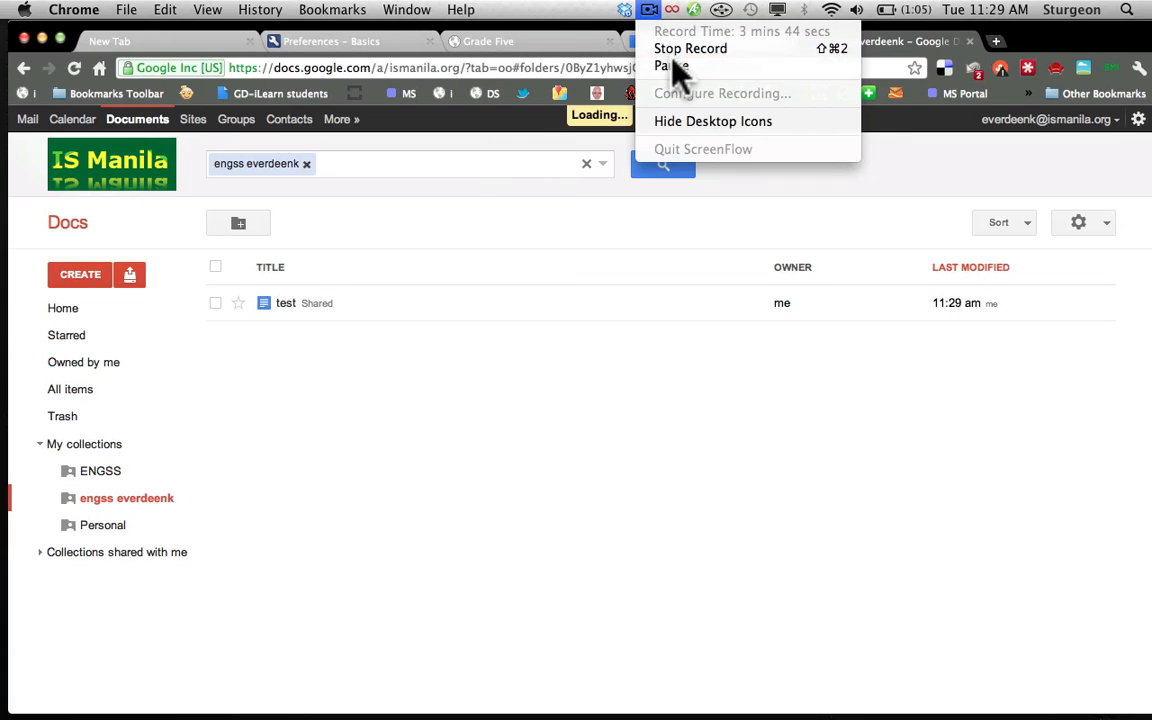
click(676, 50)
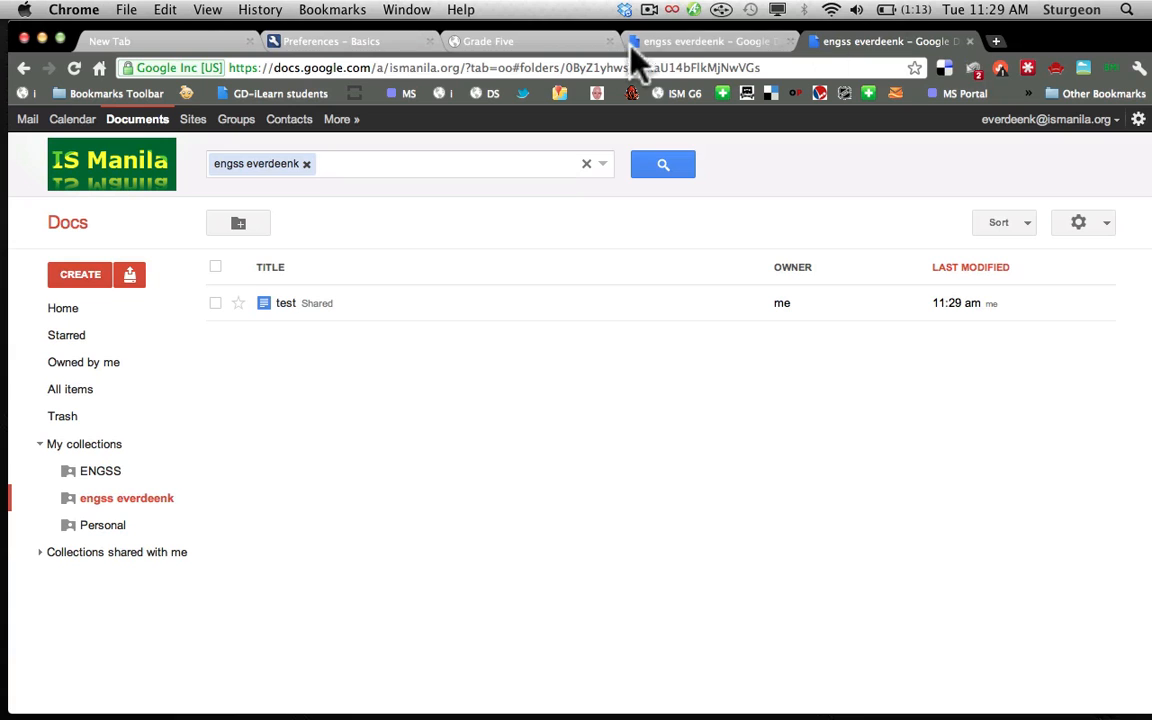
Step: On the Grade Five blog, follow the Wax Museum Resources link to its shared collection
click(548, 45)
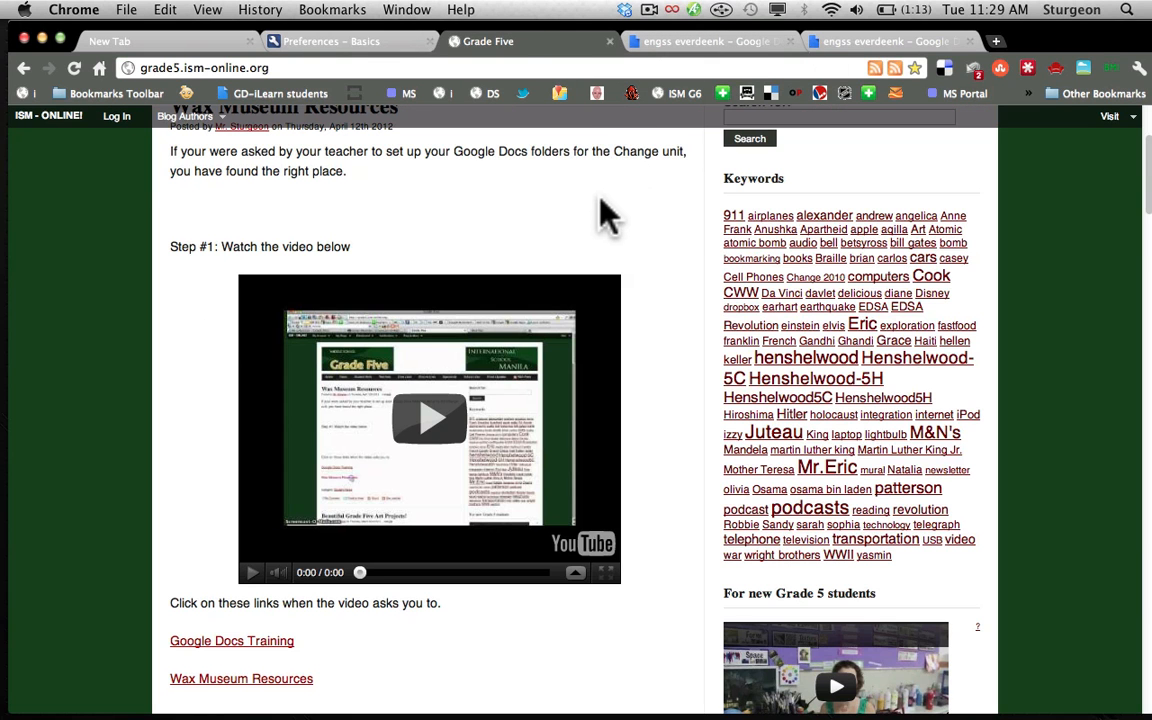
scroll(606, 215, down, 2)
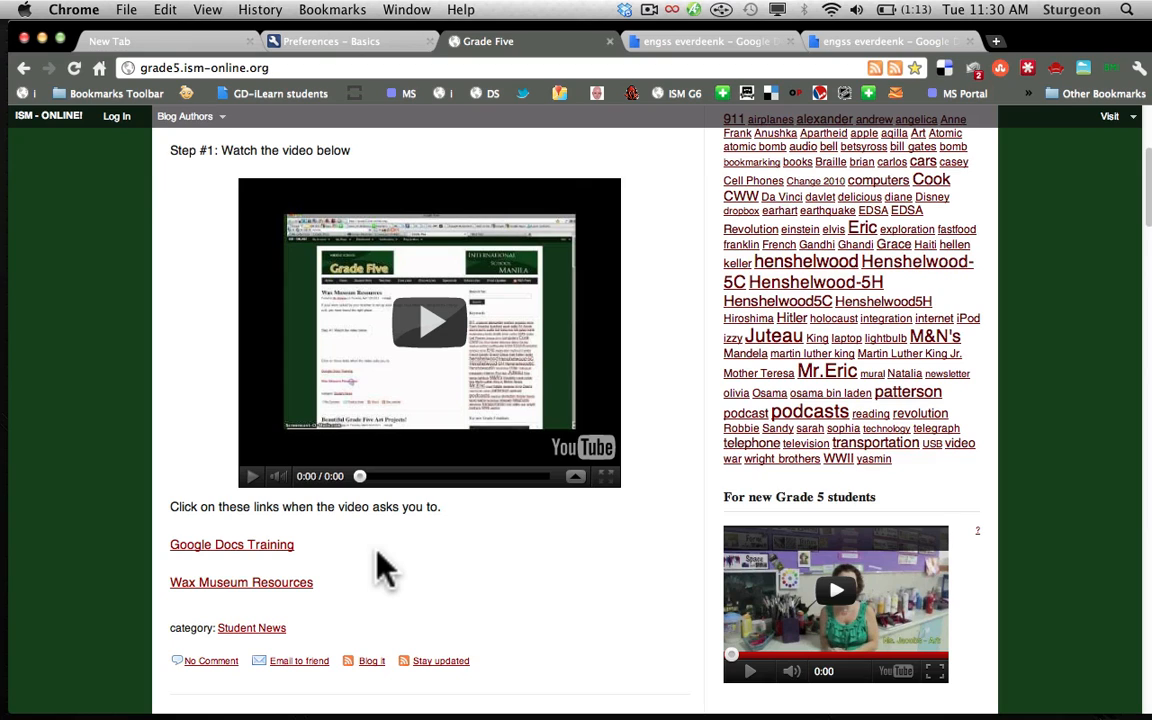
click(295, 587)
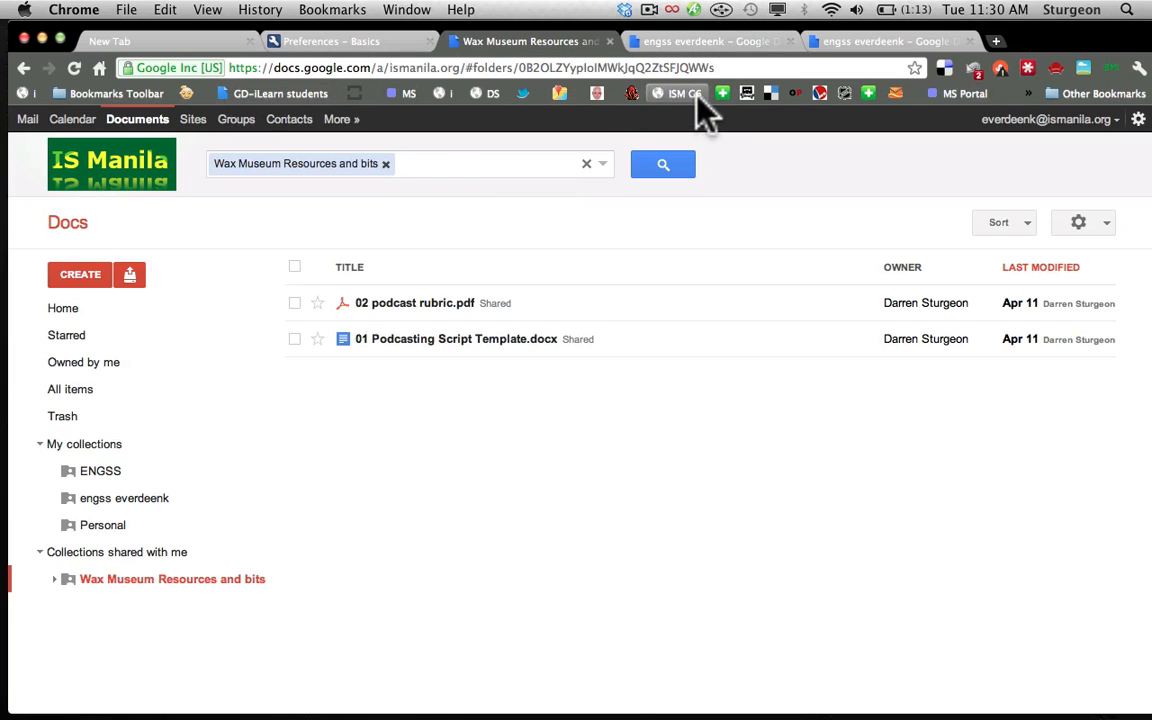
Step: Return to the Grade Five site and open its Google Docs Training link
click(746, 68)
text(grade5.ism-online.org)
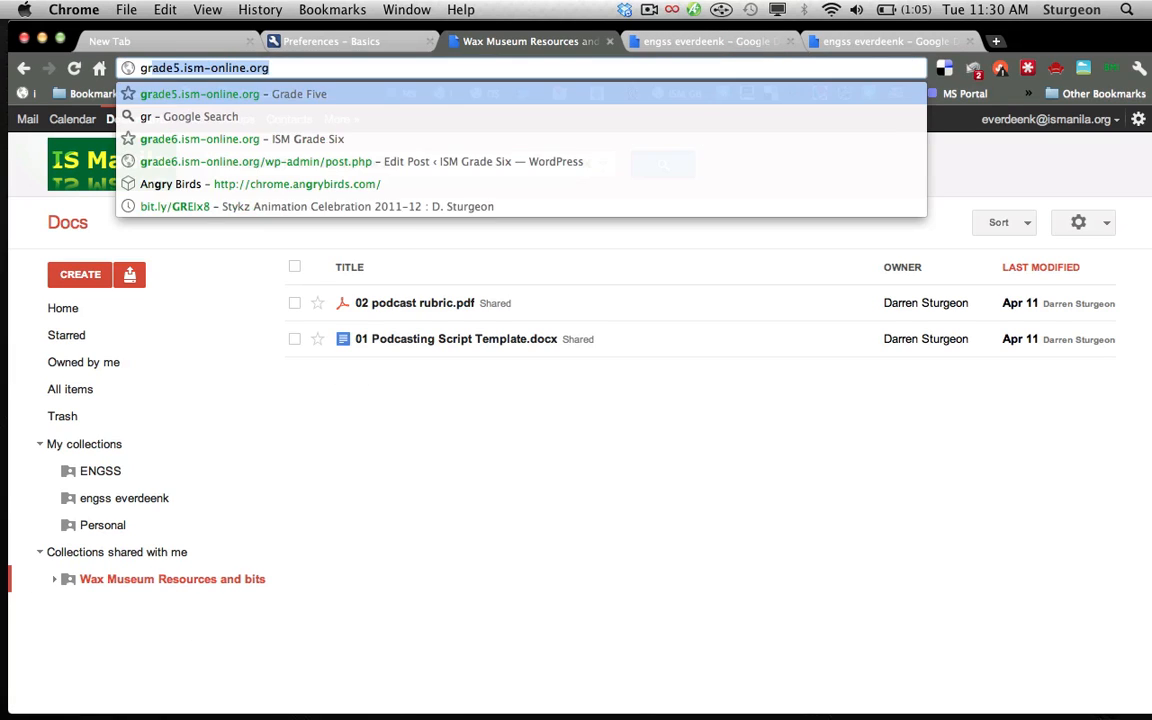
key(Return)
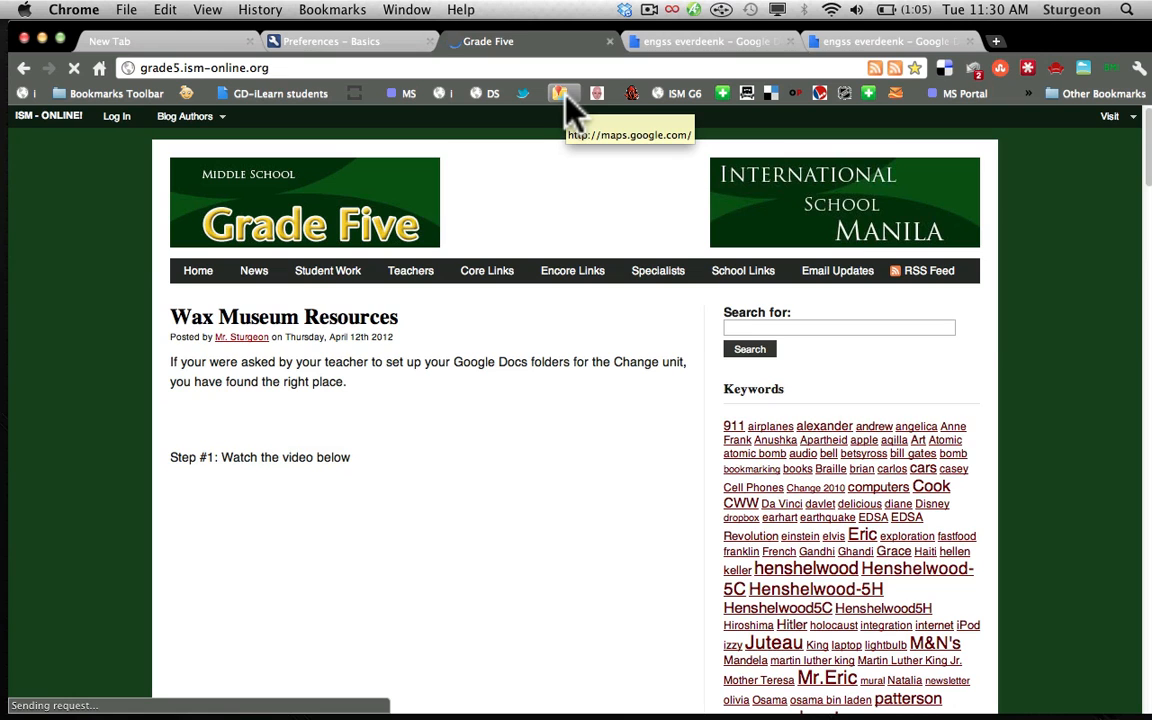
scroll(500, 350, down, 5)
scroll(505, 355, down, 3)
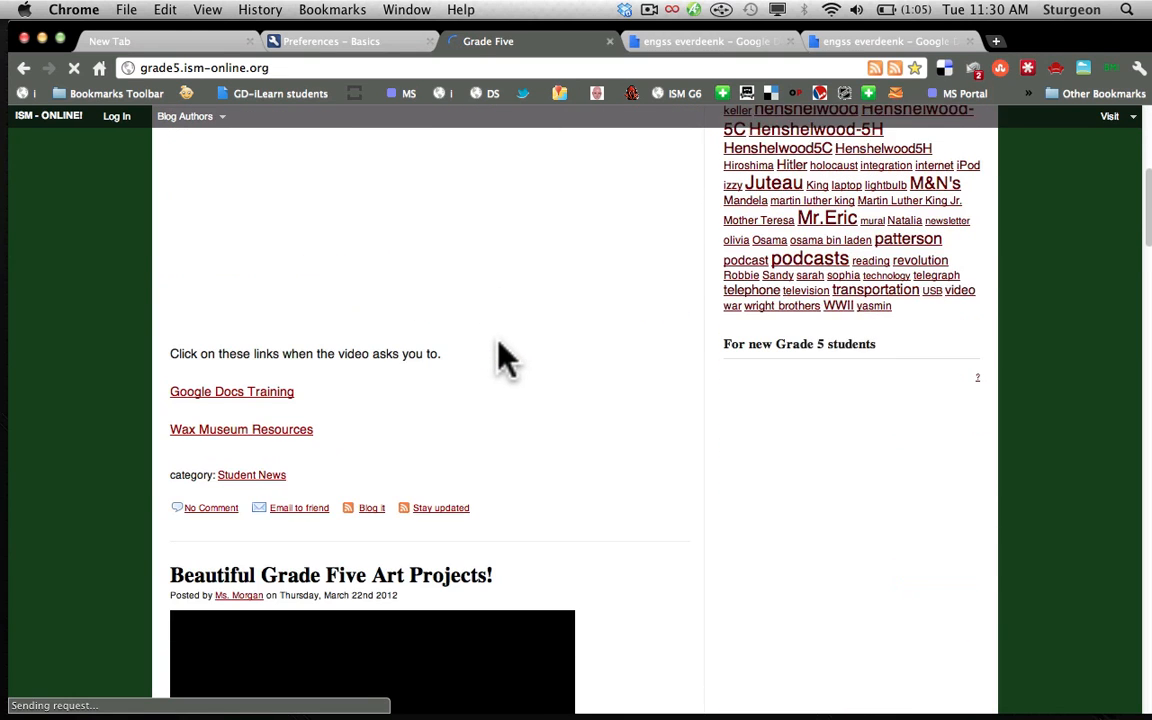
click(234, 378)
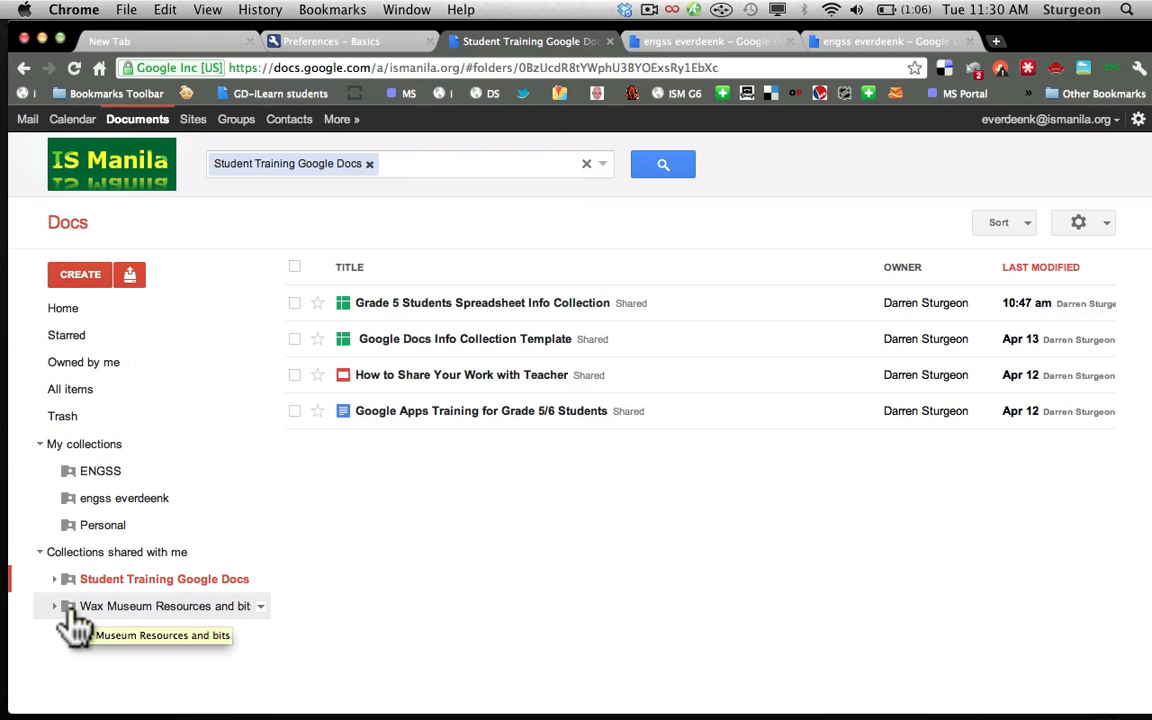
Step: Drag Wax Museum Resources and bits and Student Training Google Docs into My collections, then open Wax Museum
drag(72, 615, 92, 457)
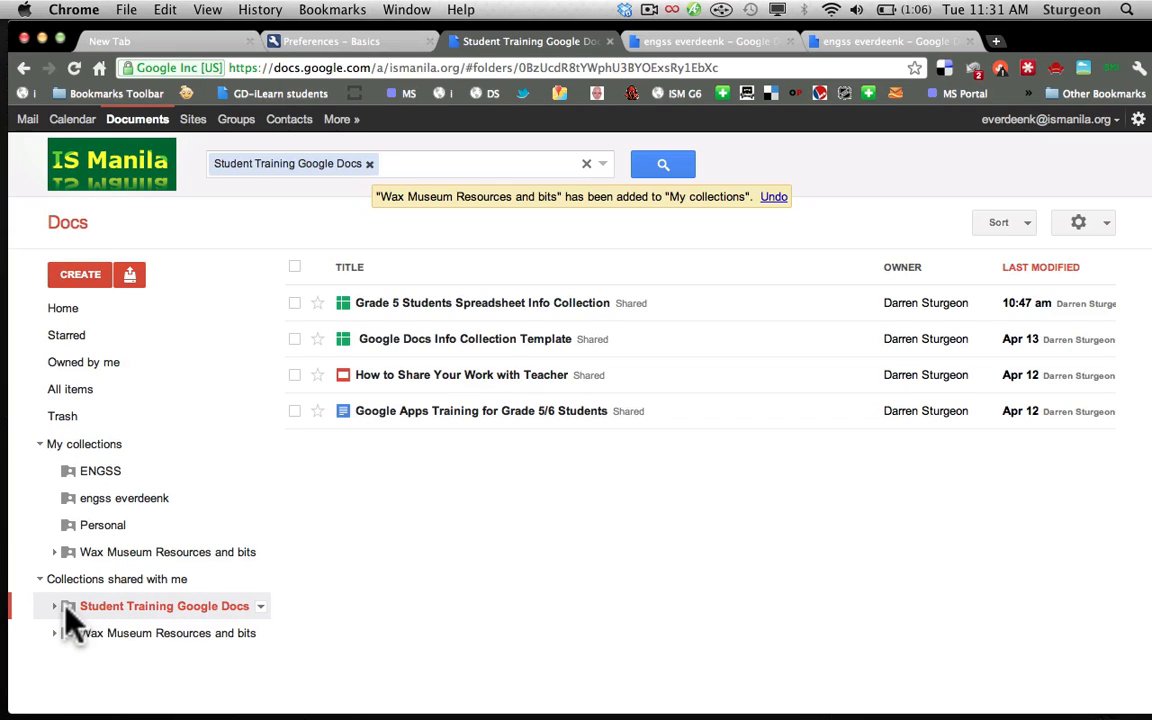
drag(66, 612, 88, 450)
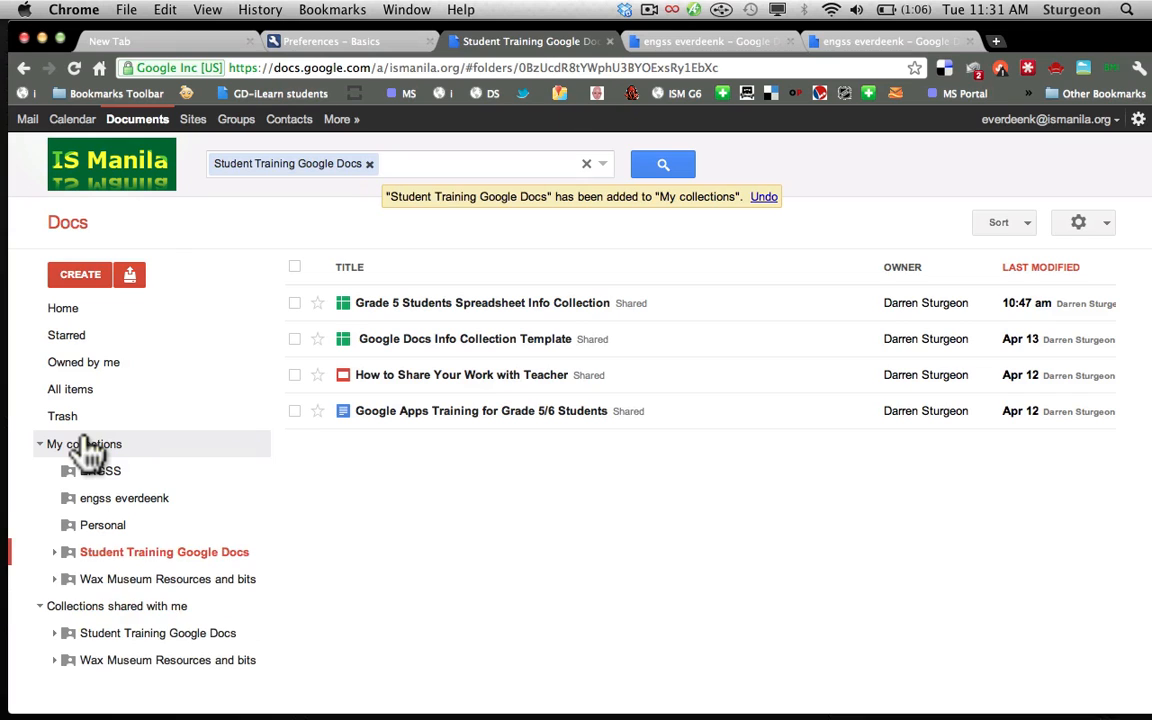
click(75, 585)
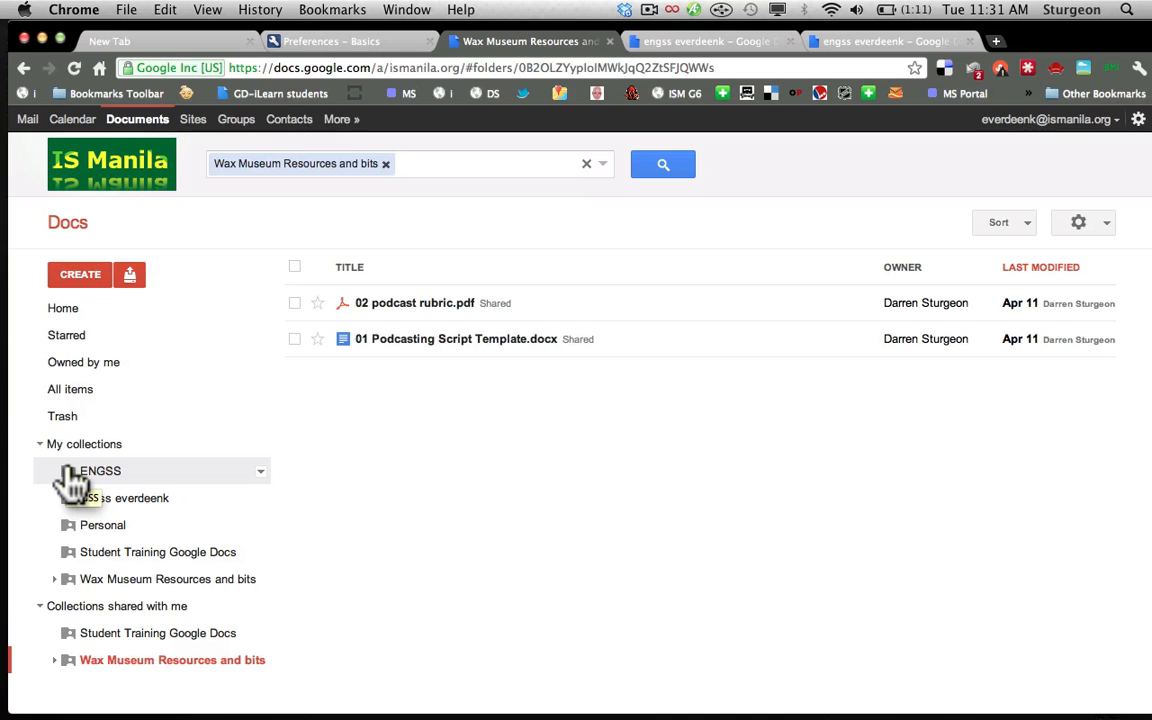
Step: Drag engss everdeenk, then Wax Museum Resources and bits, onto the ENGSS collection
click(73, 501)
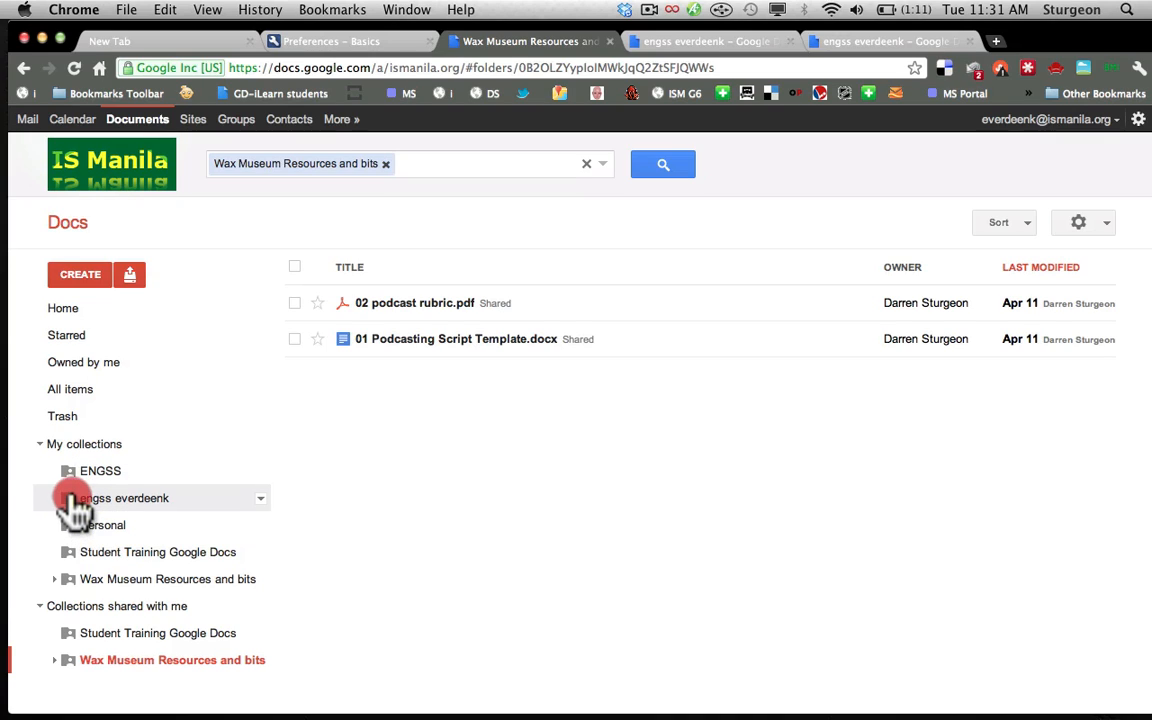
drag(73, 500, 71, 474)
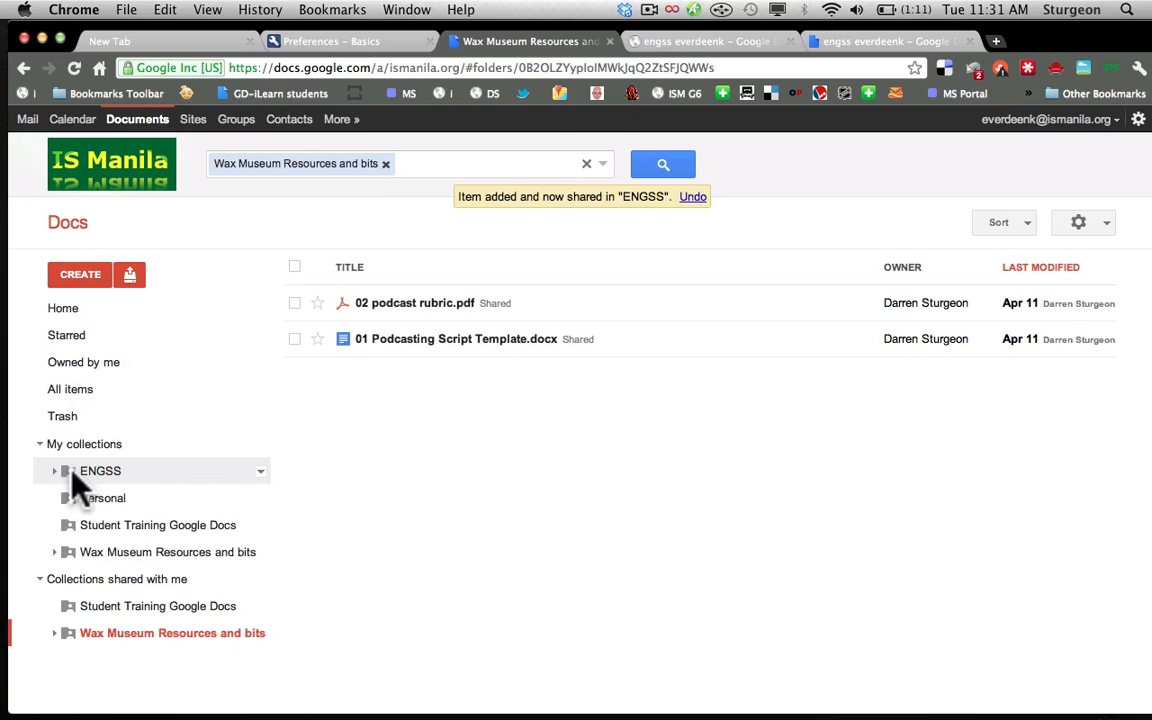
click(68, 516)
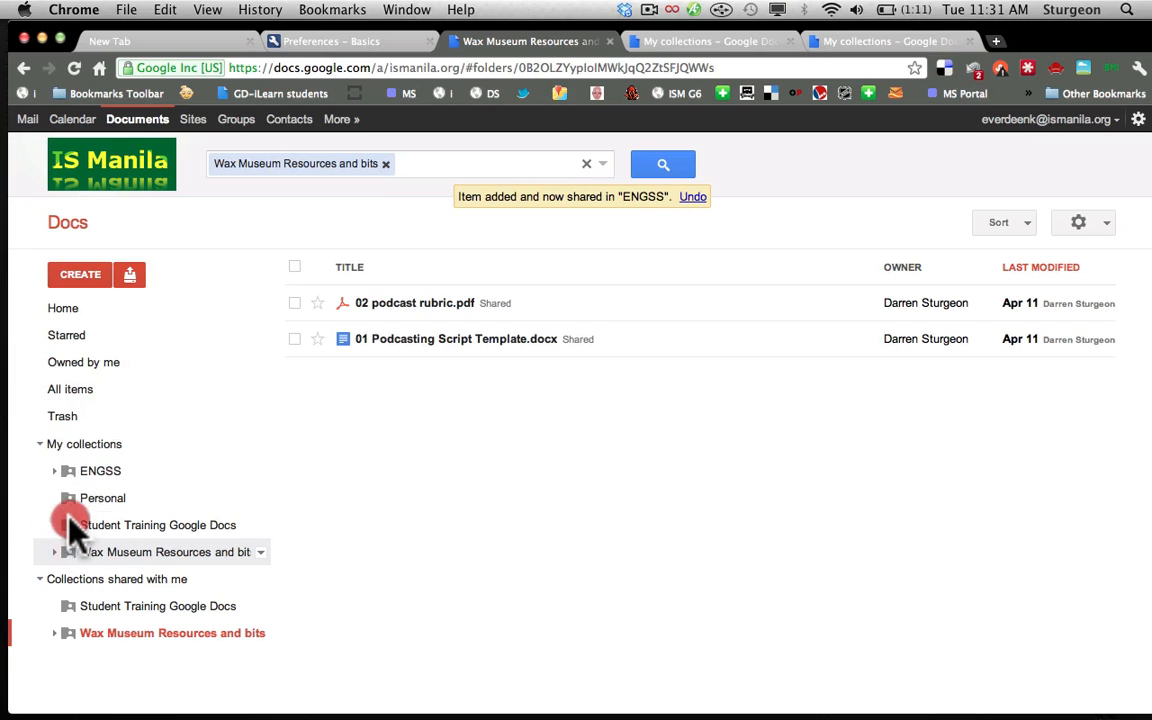
drag(70, 525, 70, 476)
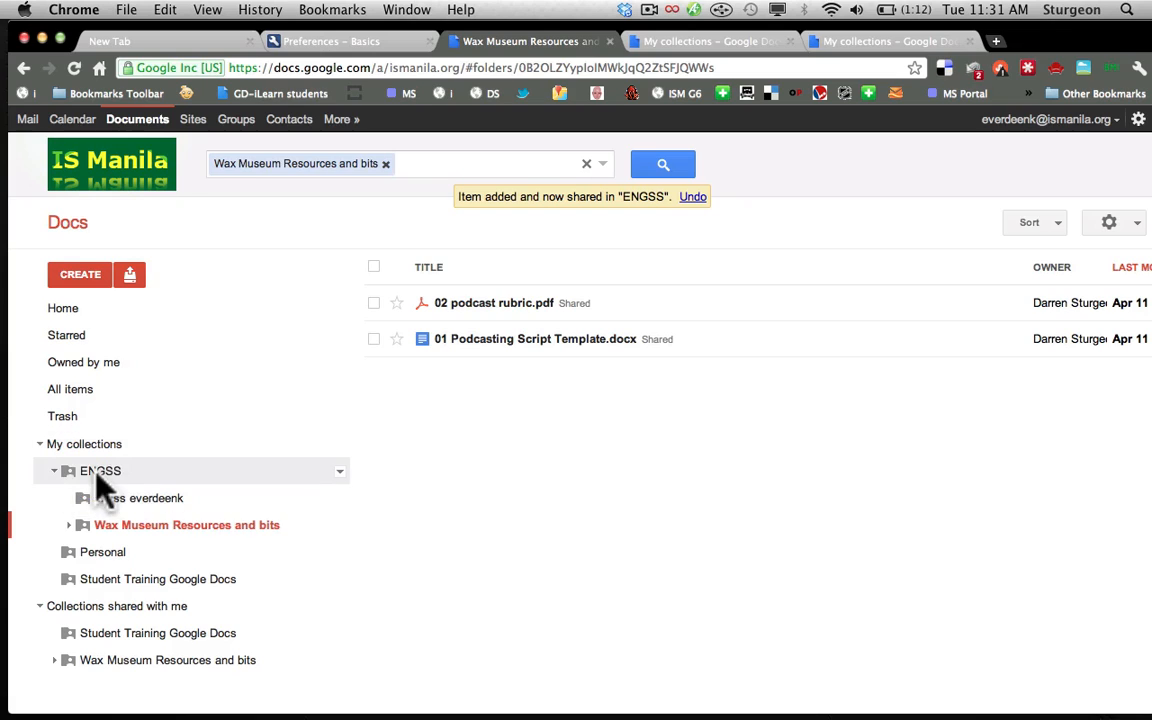
Step: Expand and collapse ENGSS to confirm the nesting, then open Student Training Google Docs
click(54, 471)
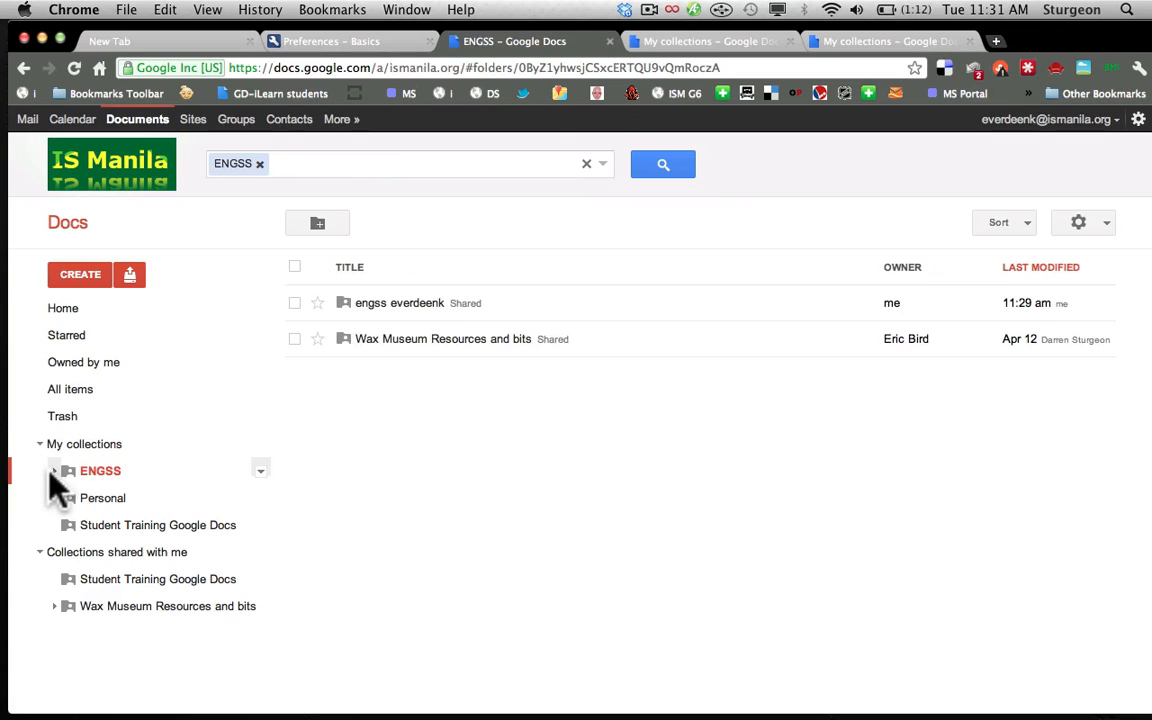
click(54, 471)
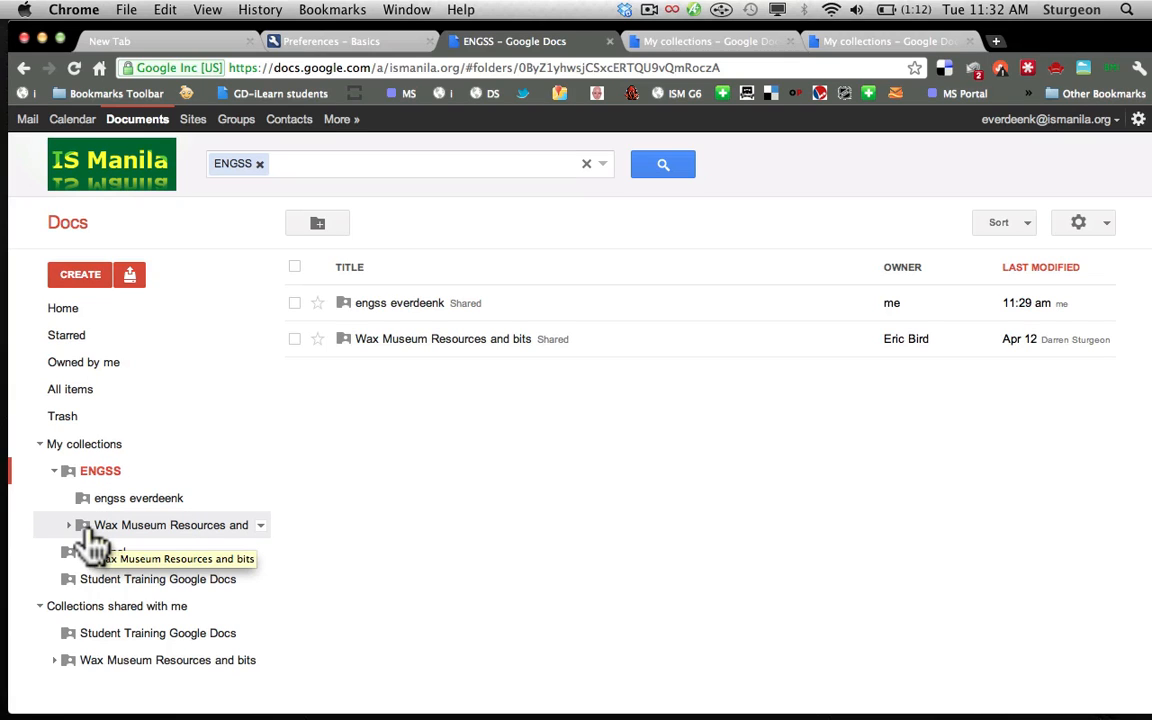
click(54, 470)
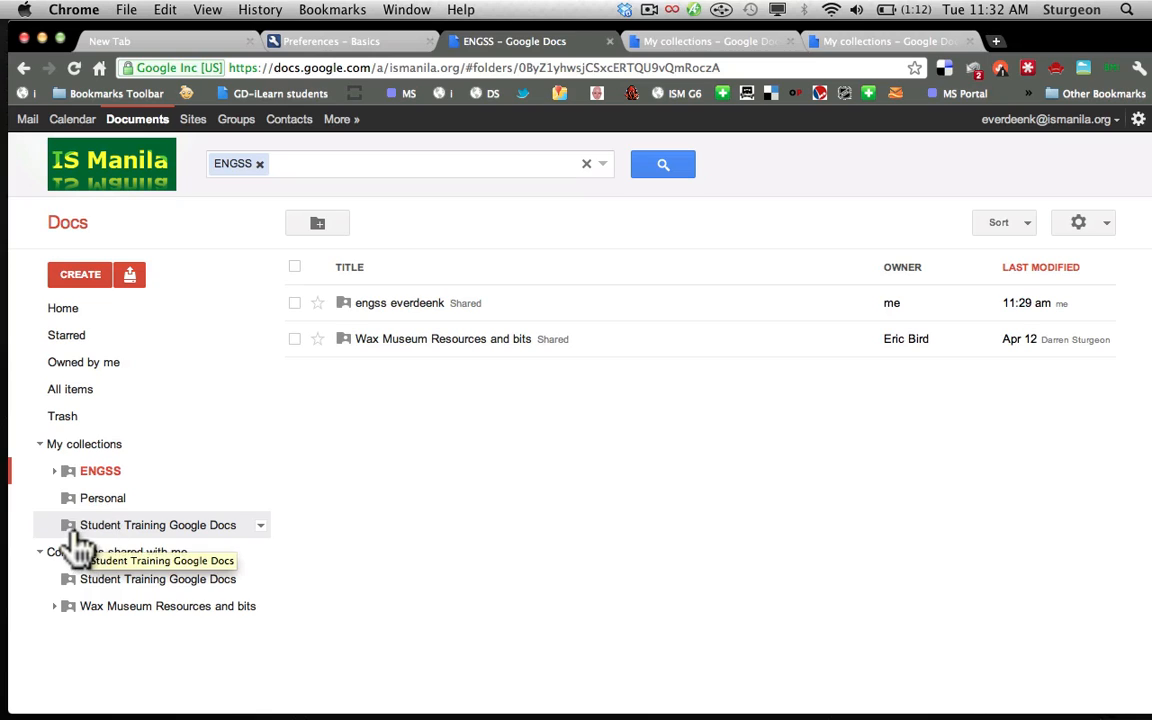
click(80, 545)
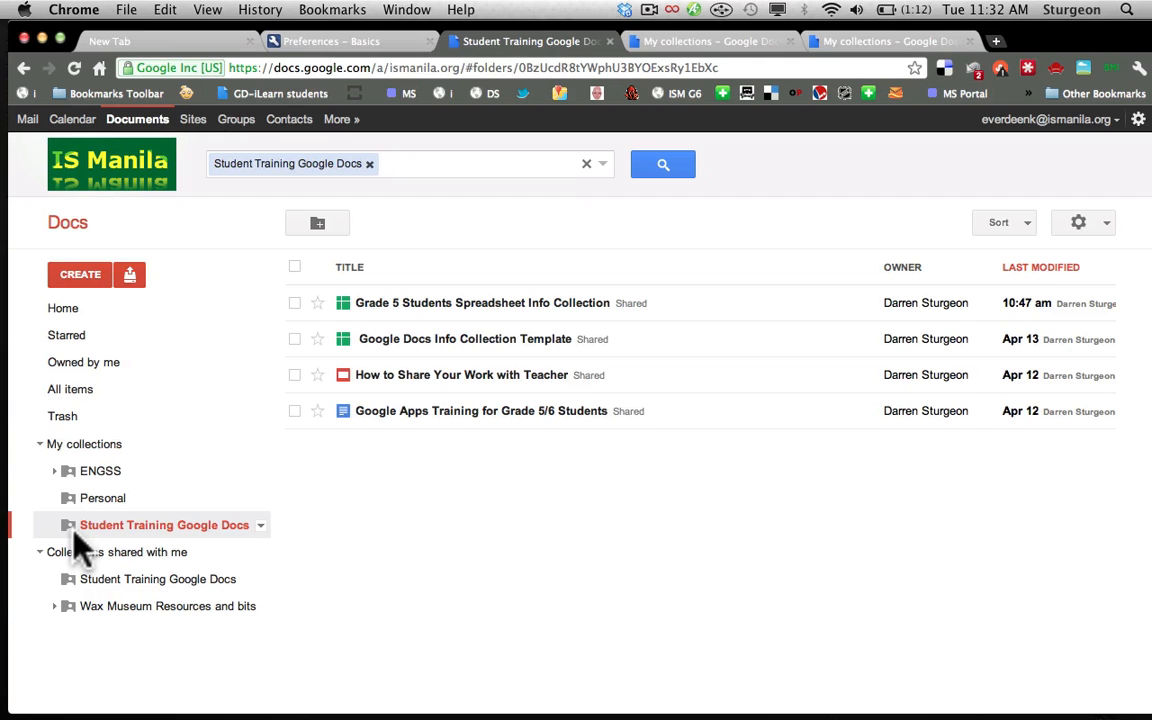
Step: Return to Home and scroll through the full list of collections and files
click(70, 310)
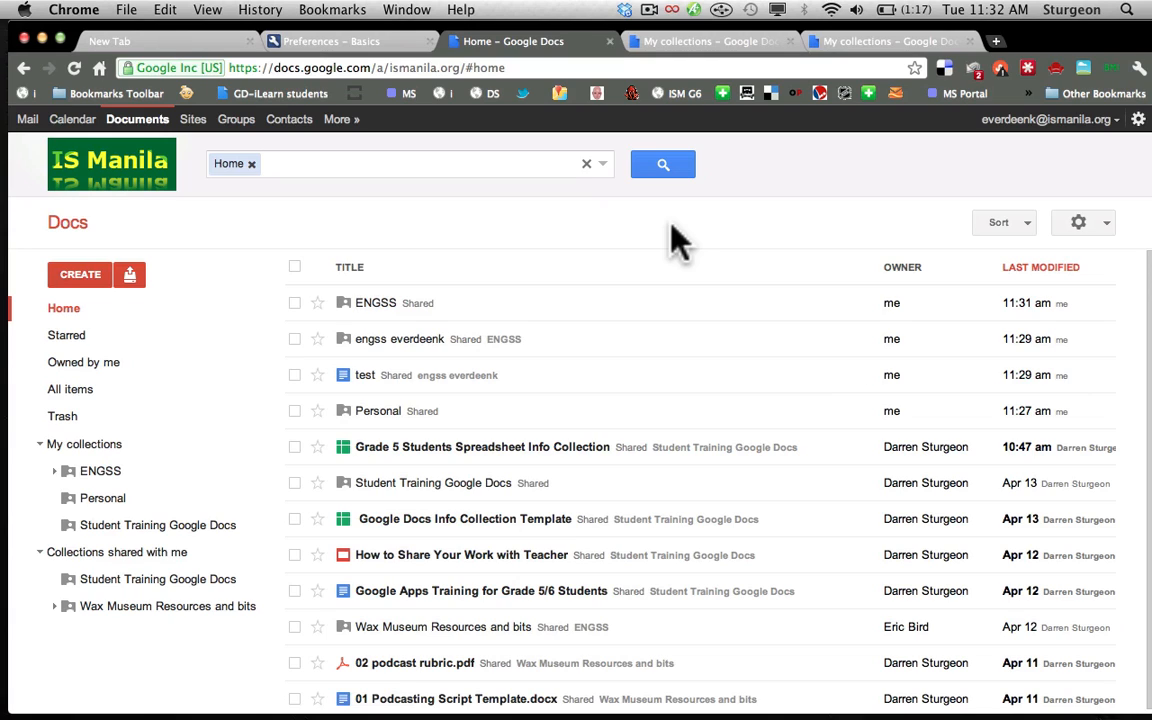
scroll(734, 330, down, 1)
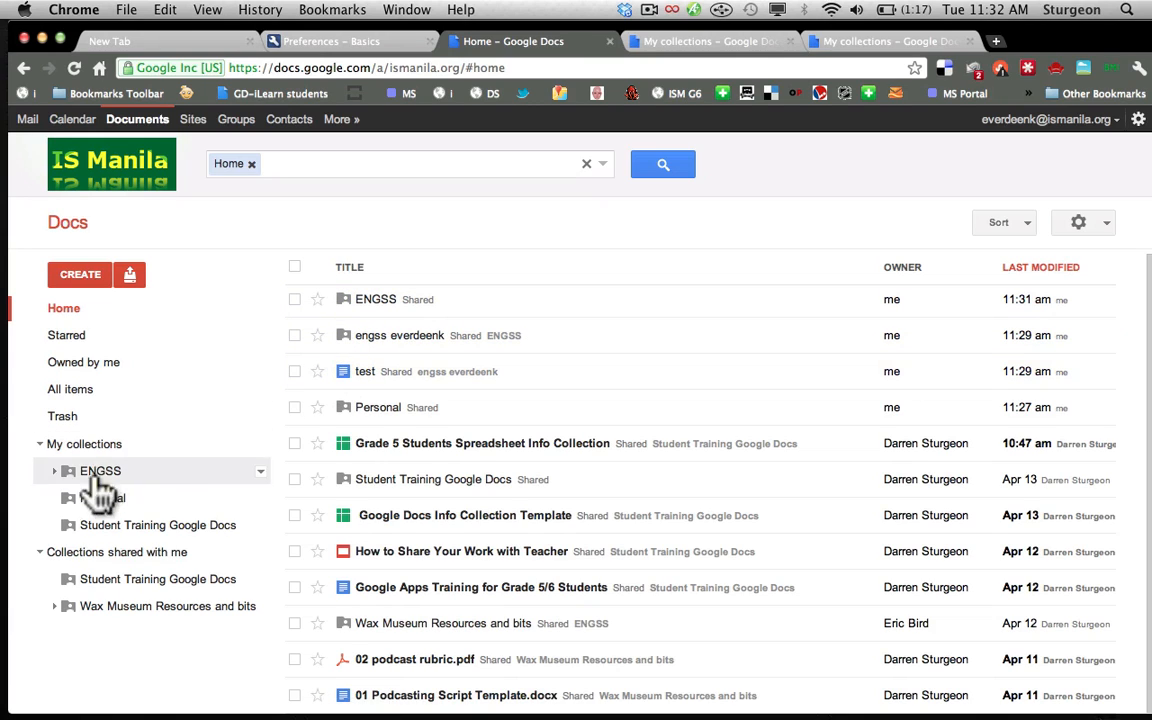
click(200, 470)
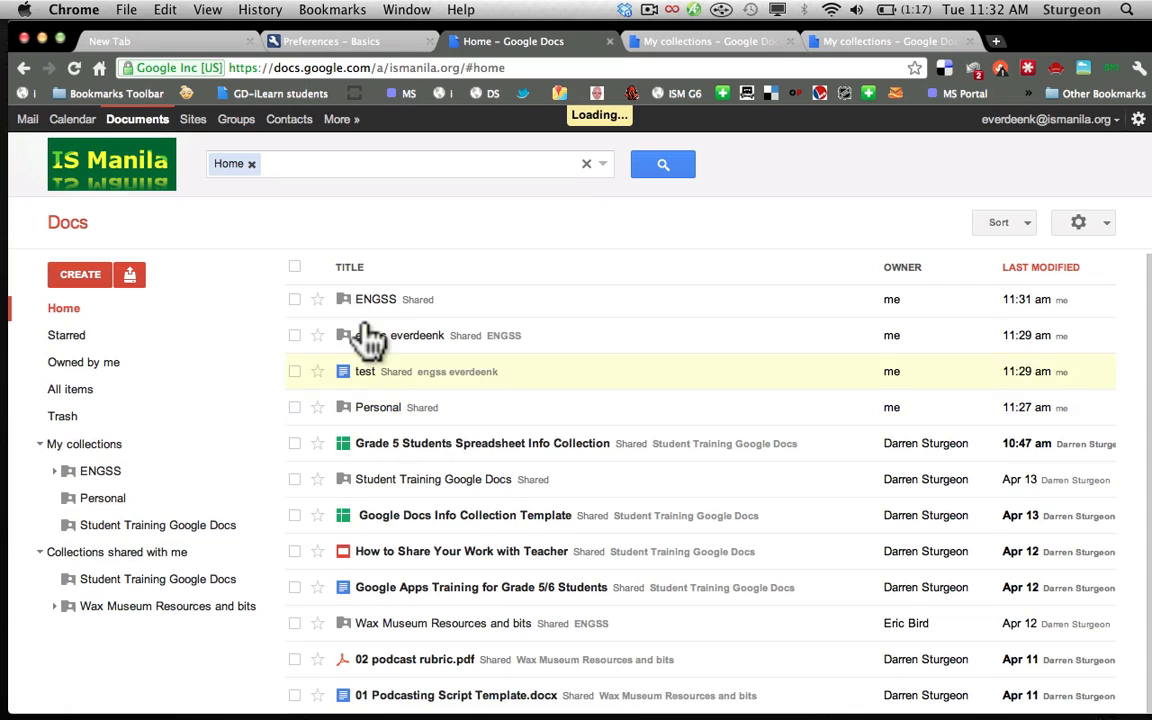
Step: Select all 12 Home items and choose More > Don't show in Home
click(295, 267)
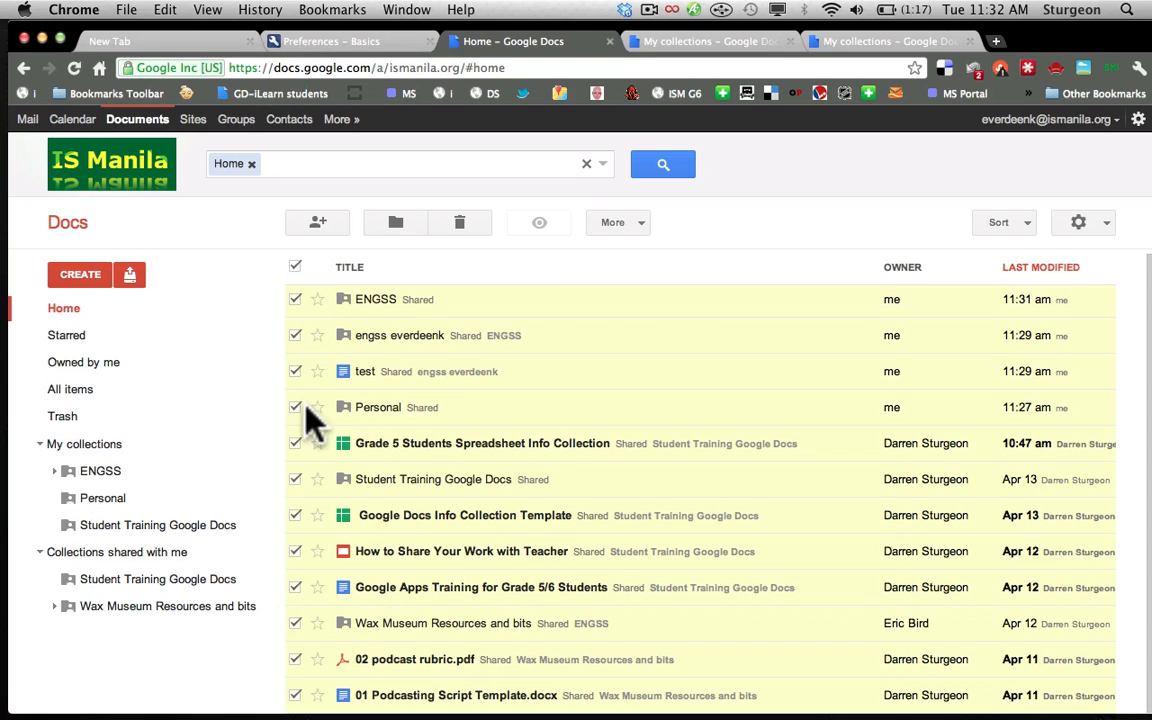
click(640, 225)
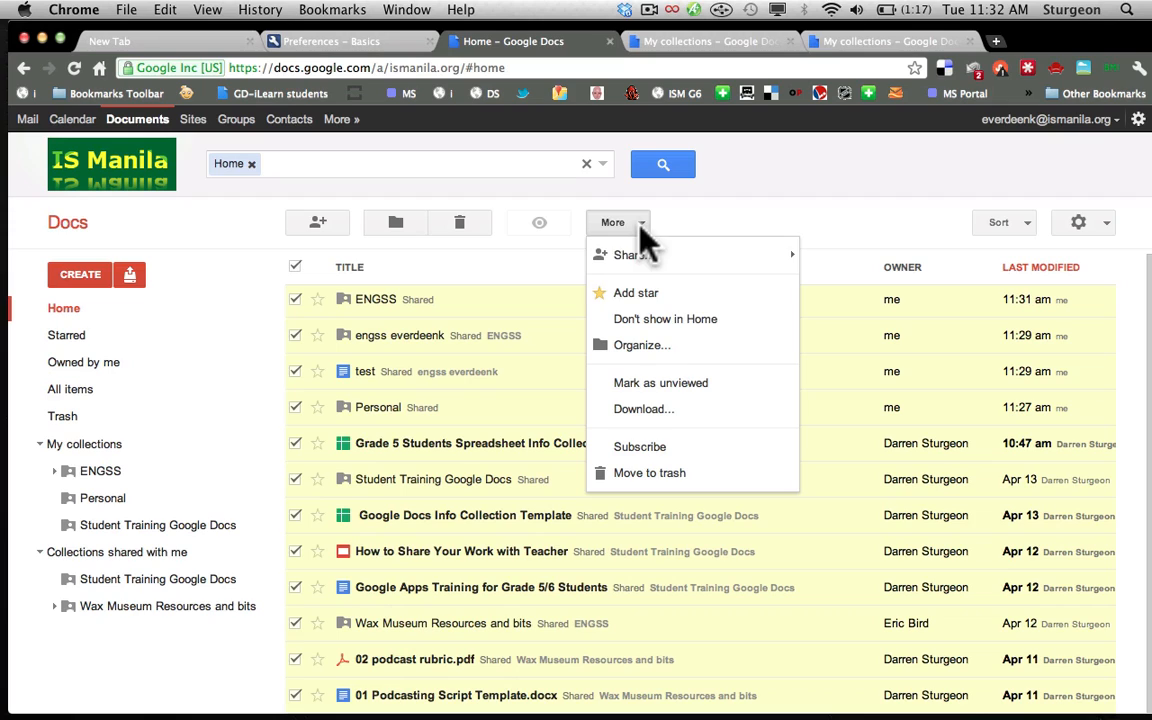
click(665, 319)
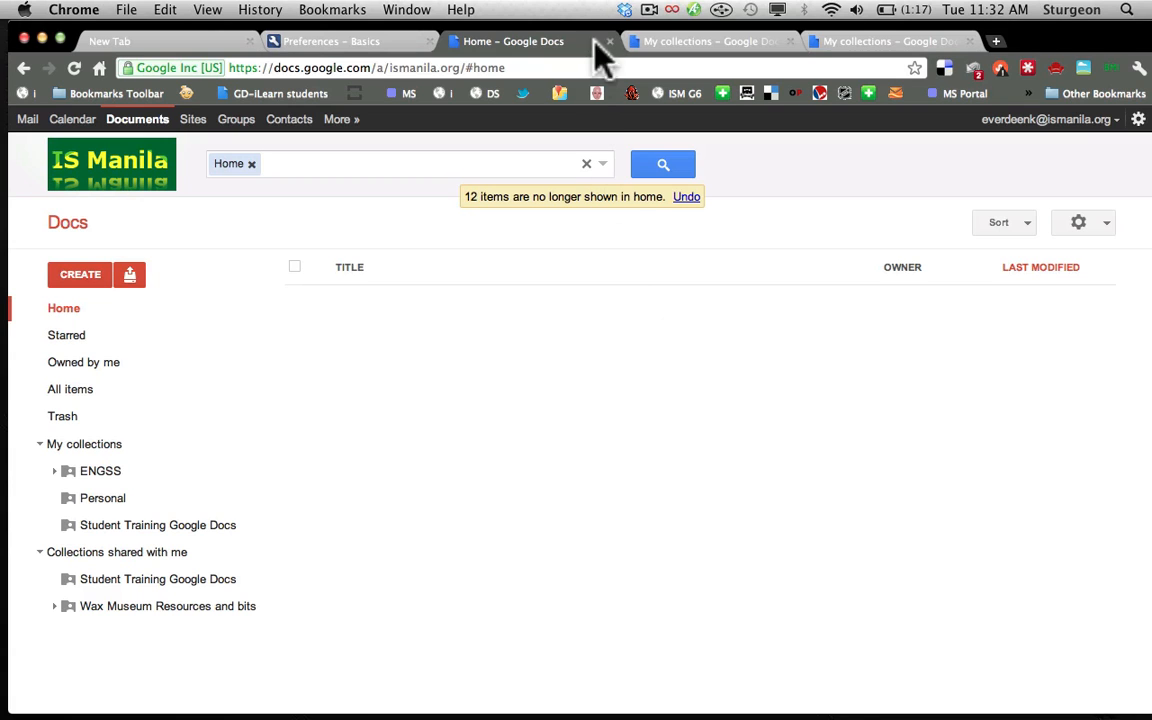
Step: Move the Chrome window down to expose the desktop and bring Finder to the front
drag(1050, 42, 1036, 130)
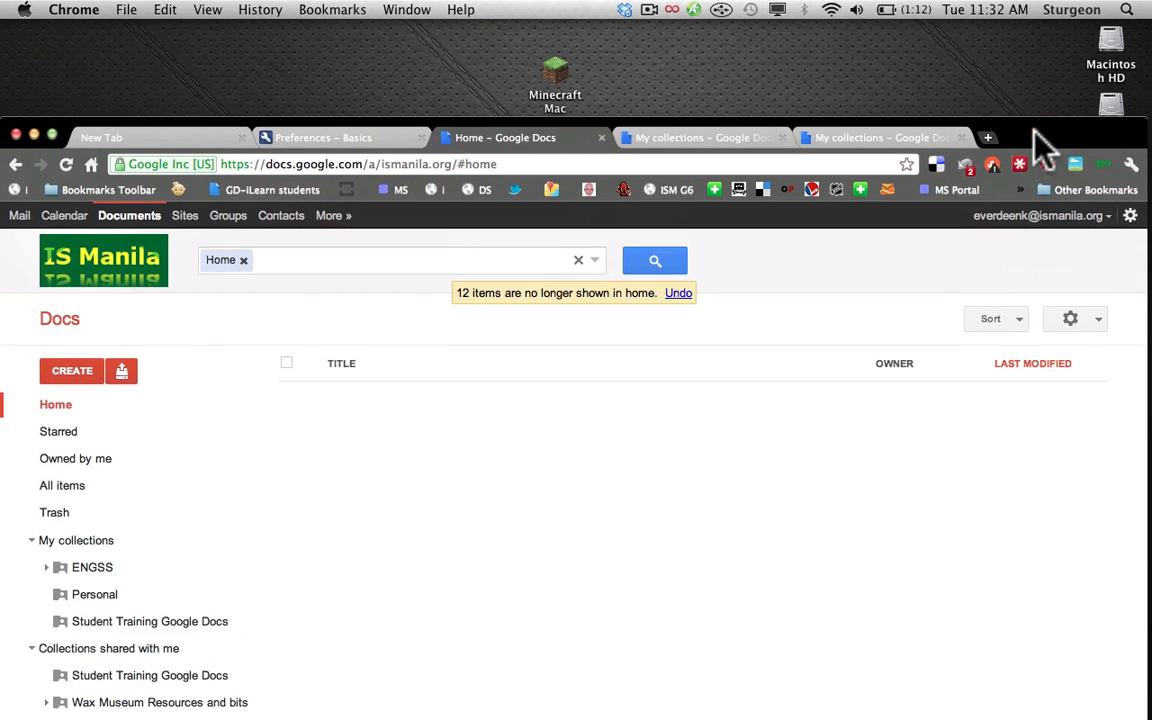
click(677, 70)
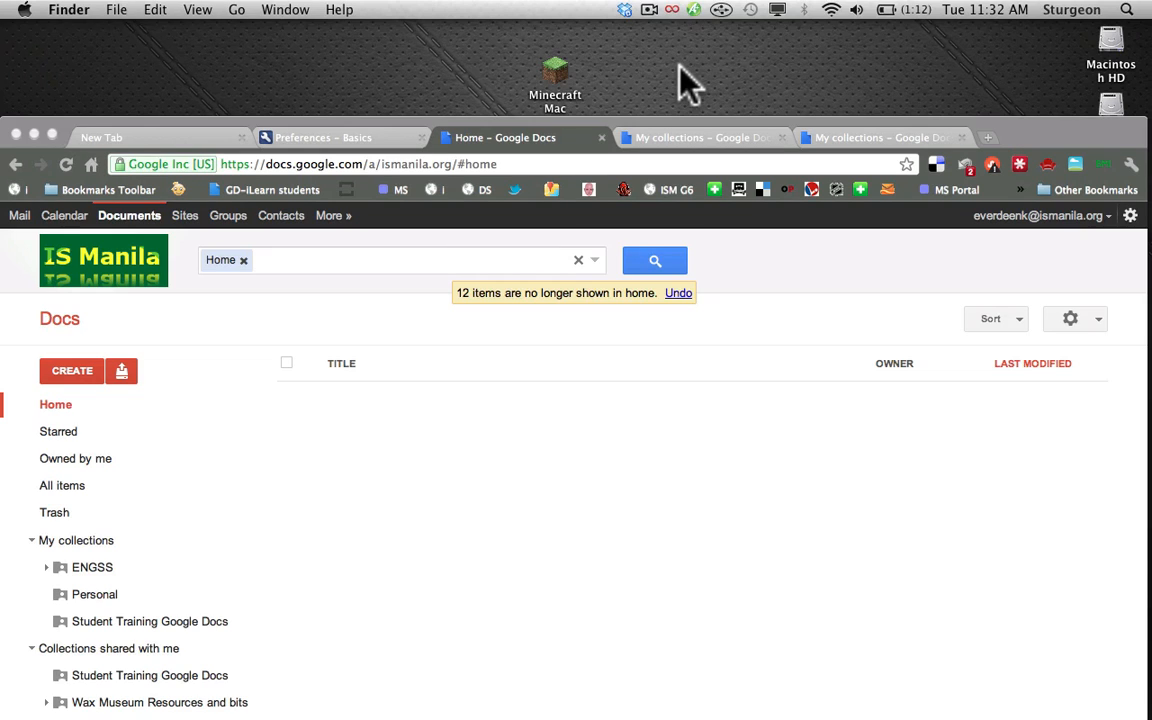
click(648, 12)
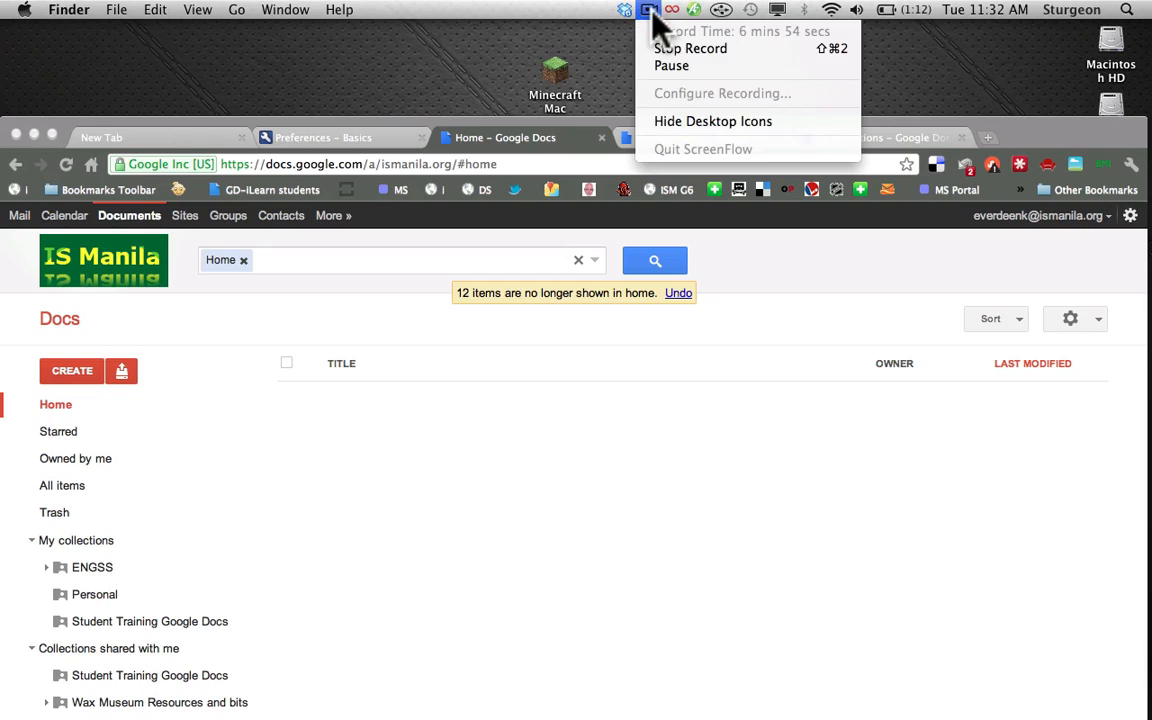